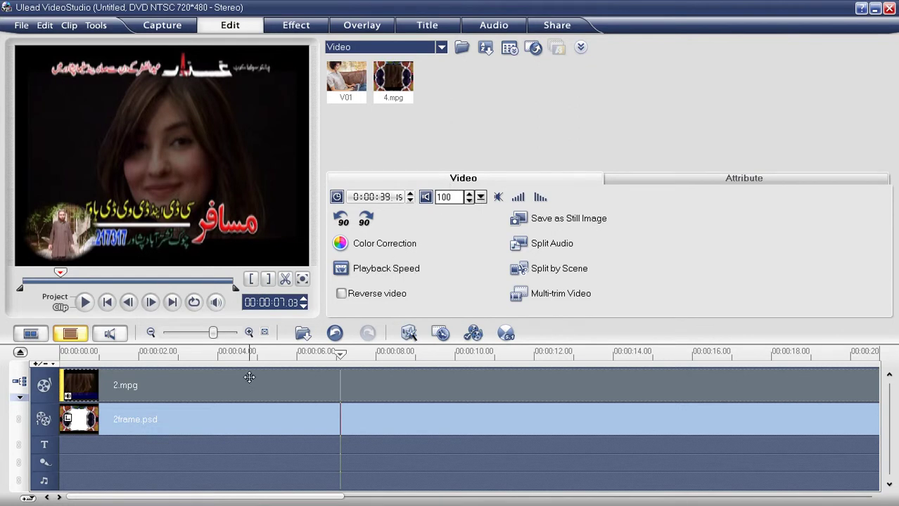
Delete the 2frame.psd clip from the overlay track.
click(247, 418)
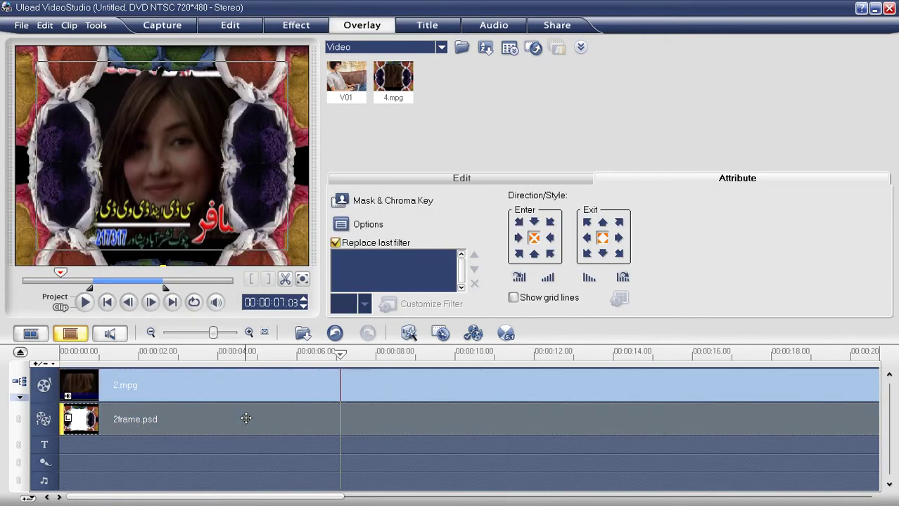
key(Delete)
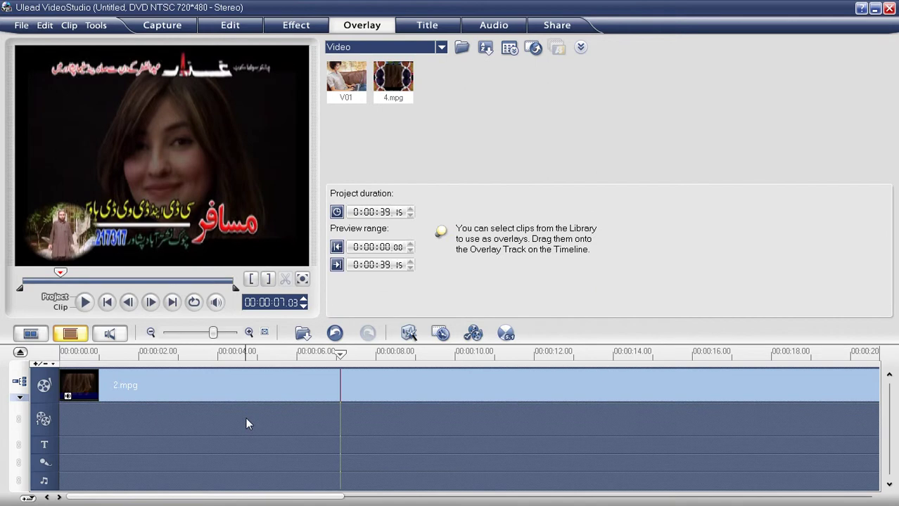
Switch to the desktop, open the AVI folder and play the MAC 4 clip to preview its effect, closing both windows.
click(876, 10)
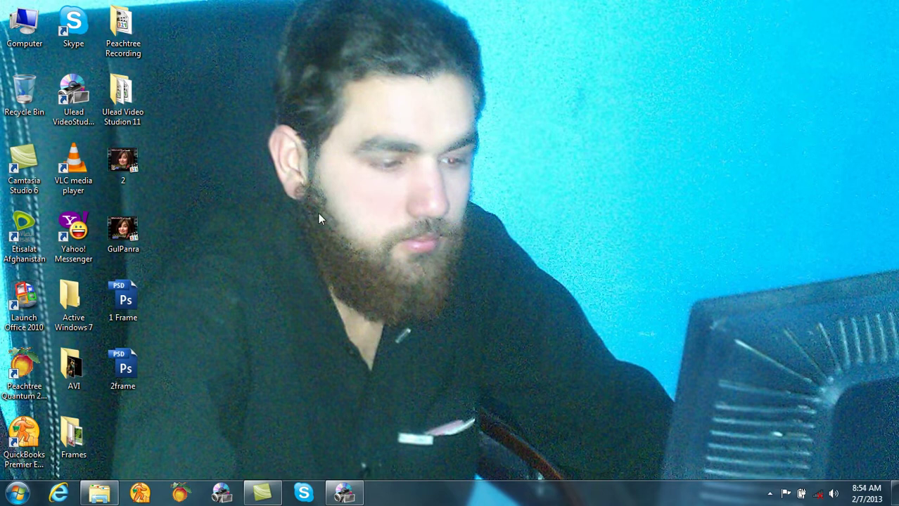
double_click(74, 379)
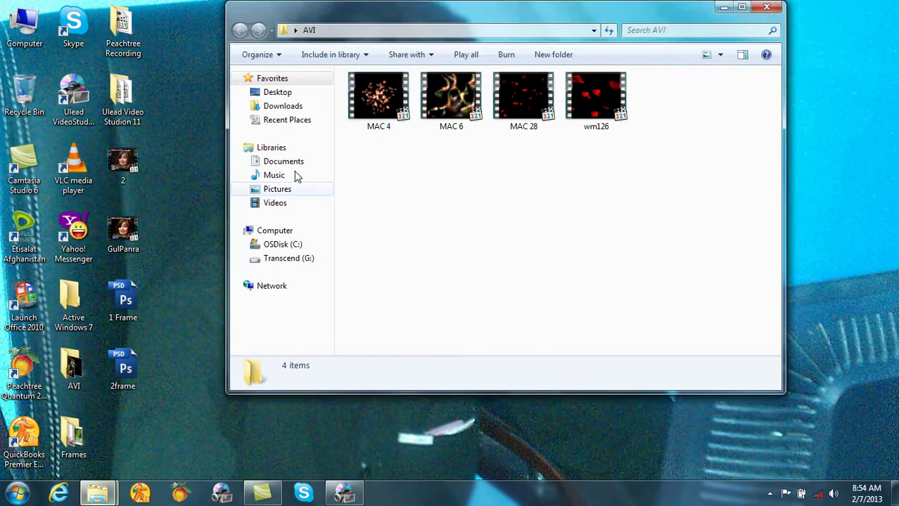
right_click(365, 100)
click(412, 105)
click(398, 196)
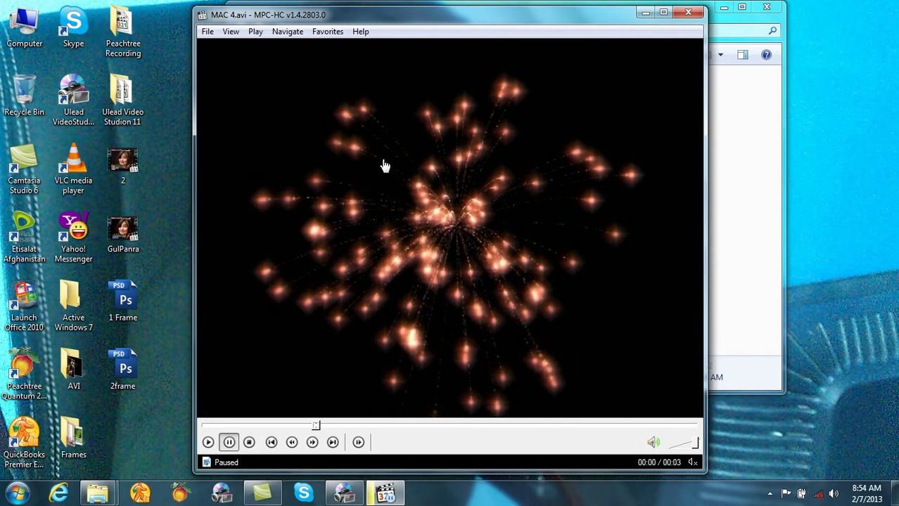
click(431, 167)
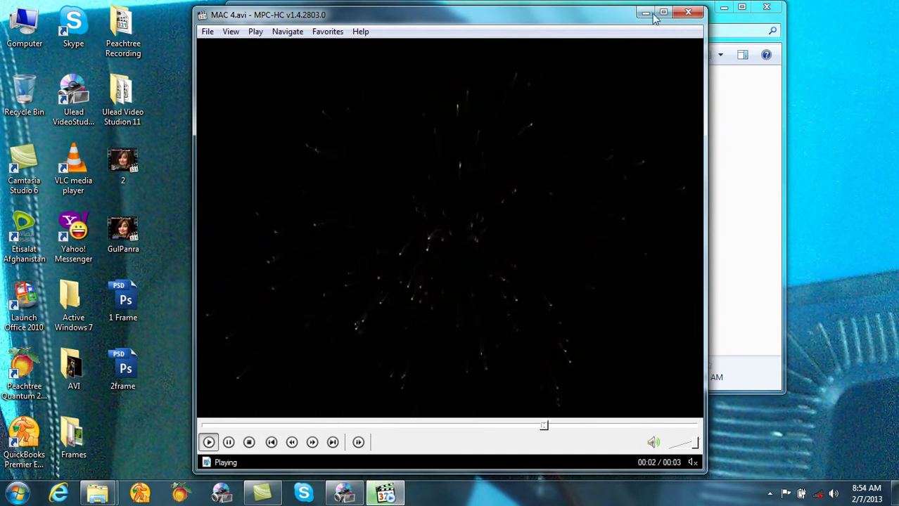
click(688, 12)
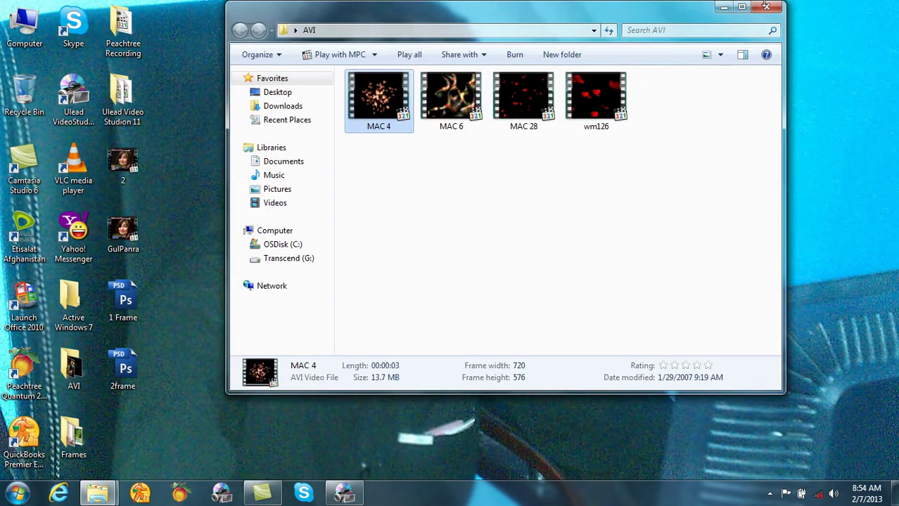
click(766, 7)
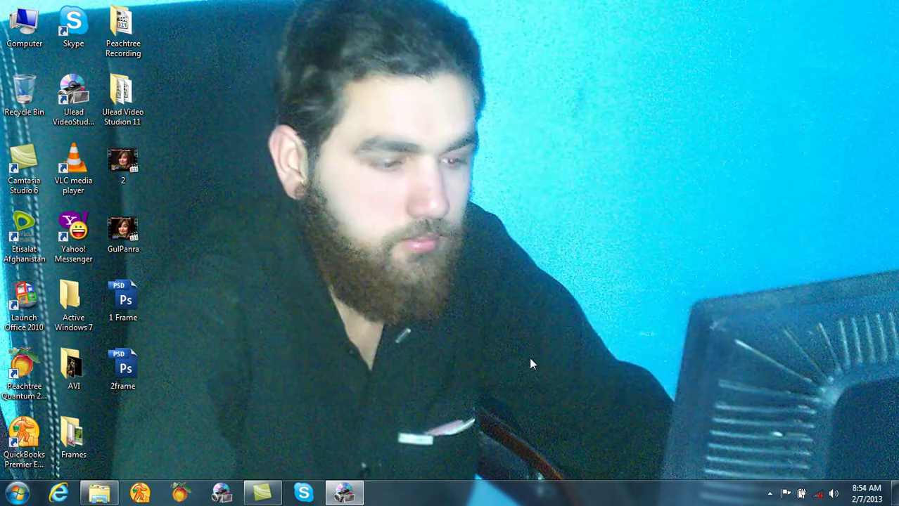
Switch back to Ulead VideoStudio and insert the MAC 4 video from the desktop's AVI folder into the video track.
click(360, 497)
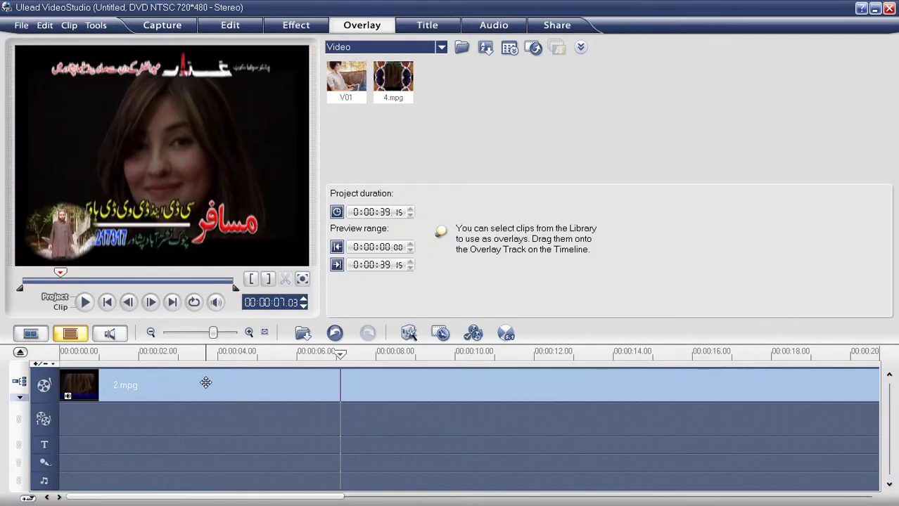
click(206, 382)
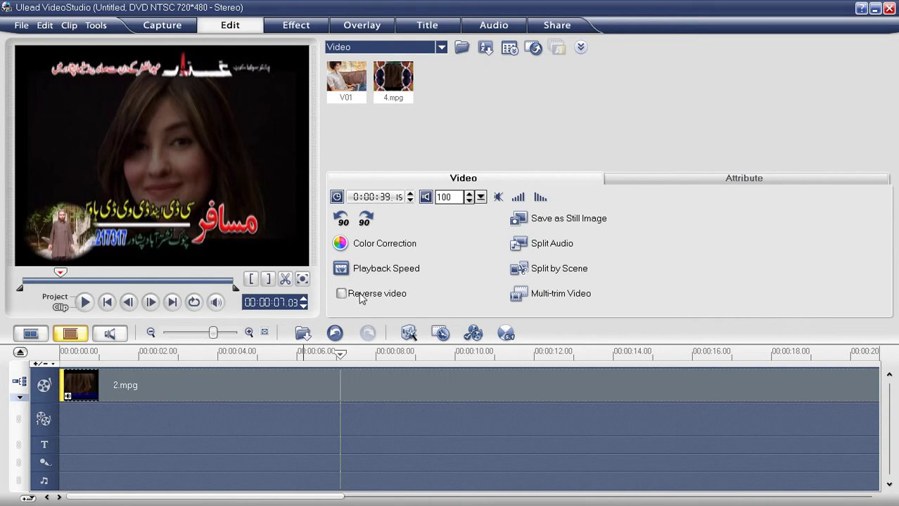
click(303, 334)
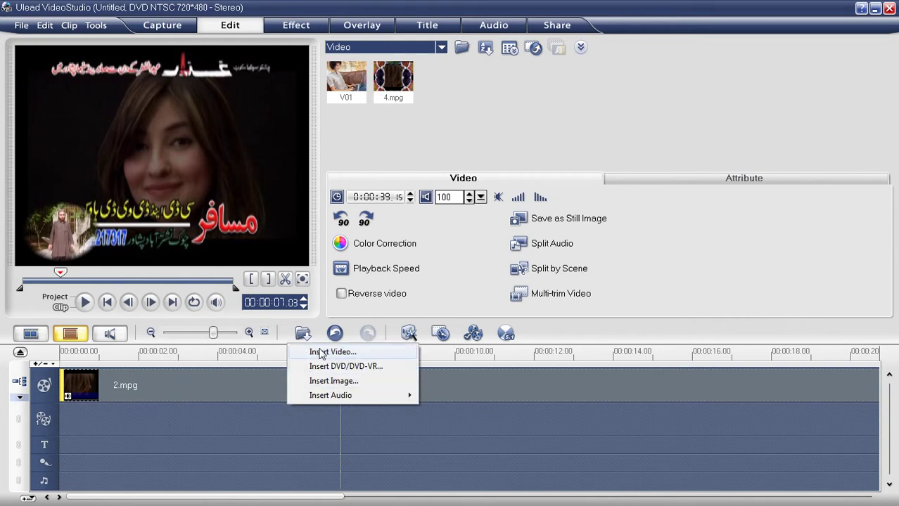
click(320, 352)
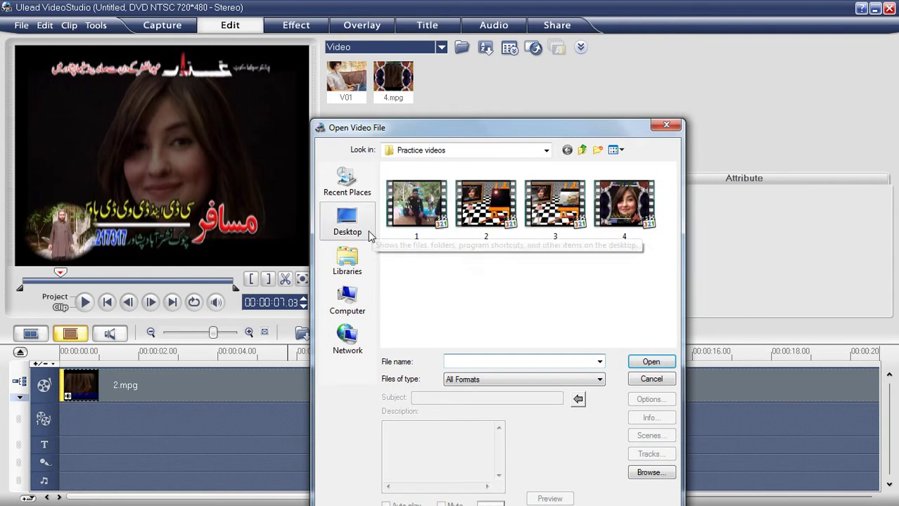
click(367, 228)
drag(669, 246, 666, 222)
double_click(443, 292)
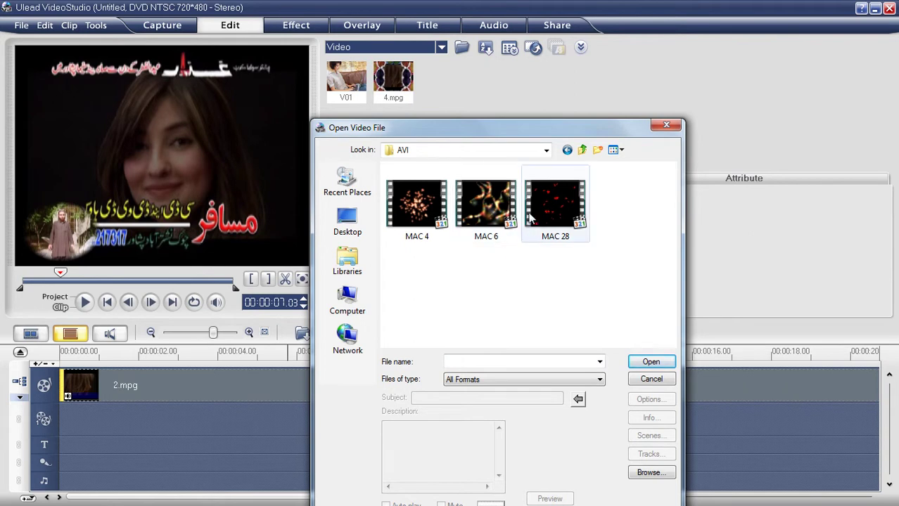
double_click(412, 213)
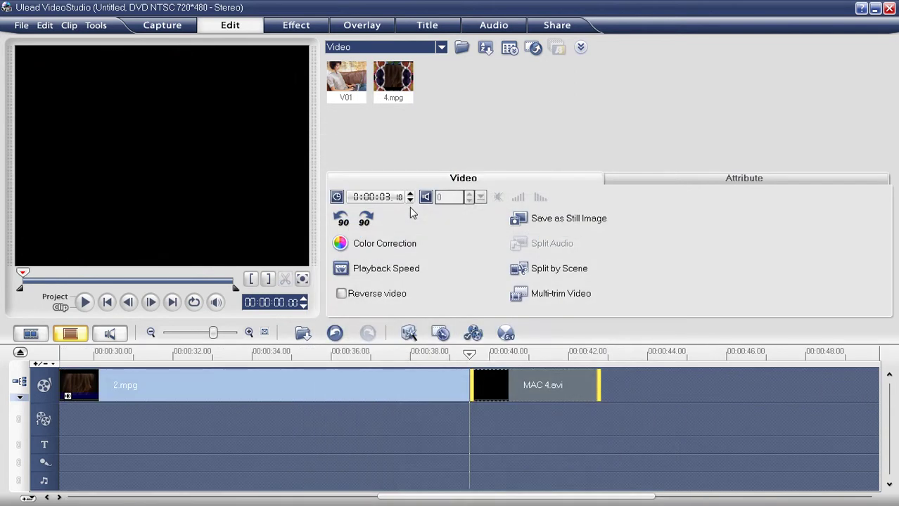
Move the MAC 4.avi clip to the start of the overlay track and briefly play the project to preview it.
drag(475, 385, 63, 425)
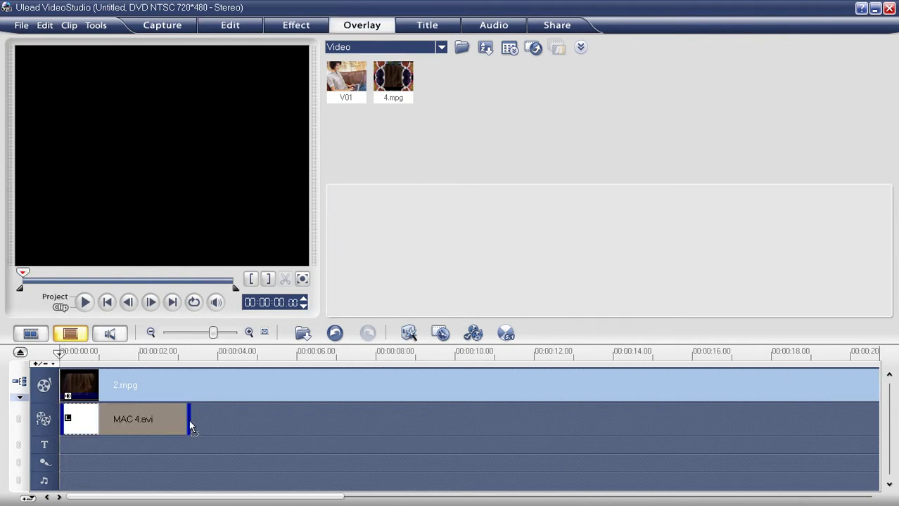
click(189, 421)
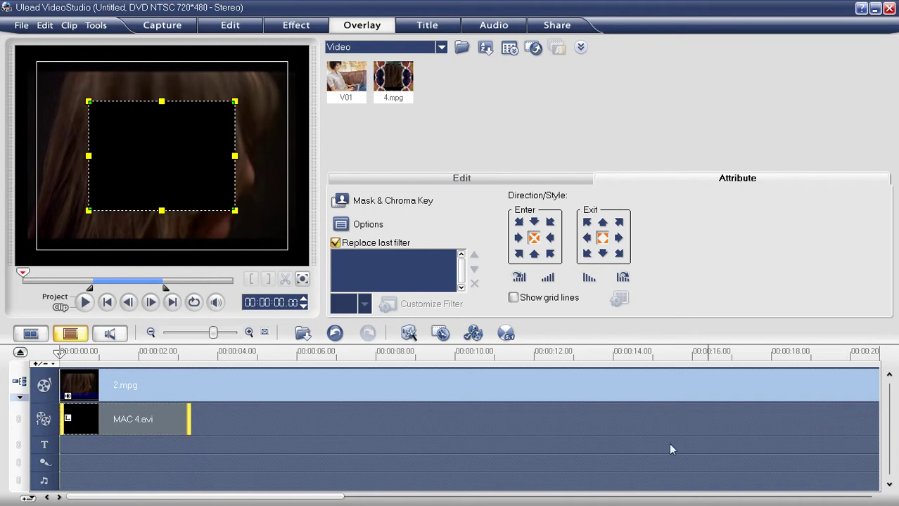
click(55, 296)
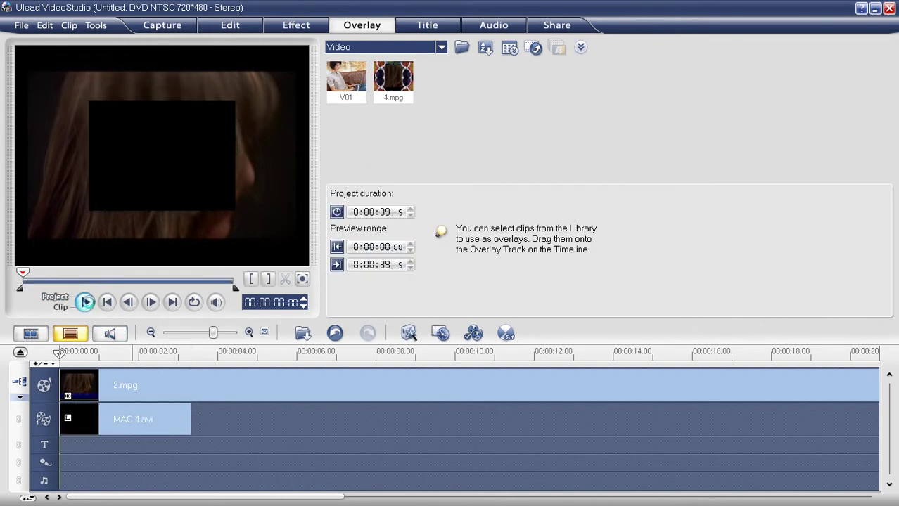
click(85, 302)
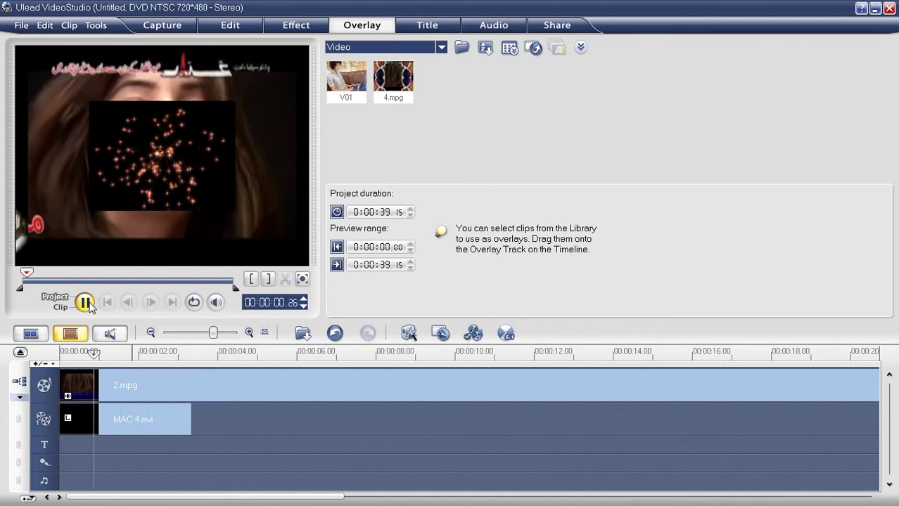
click(84, 302)
Enlarge the MAC 4.avi overlay in the preview so that it fills the whole frame.
click(141, 424)
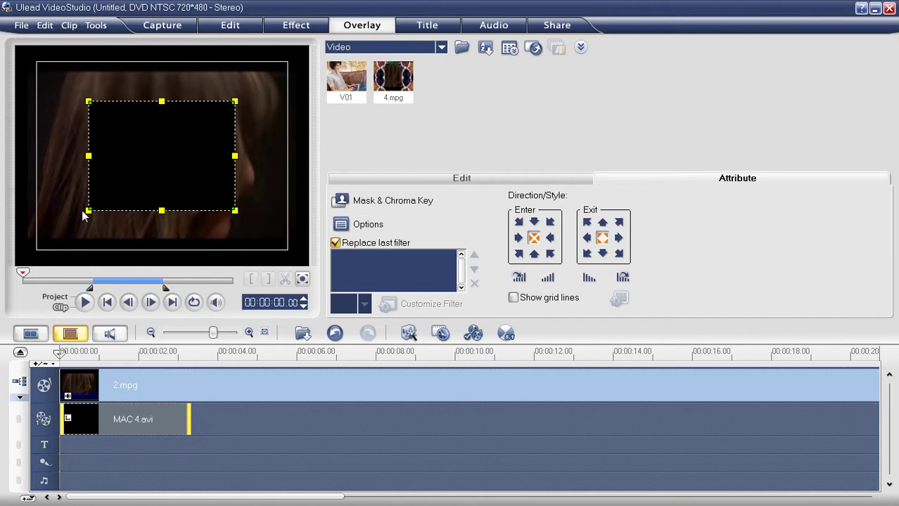
drag(88, 211, 16, 265)
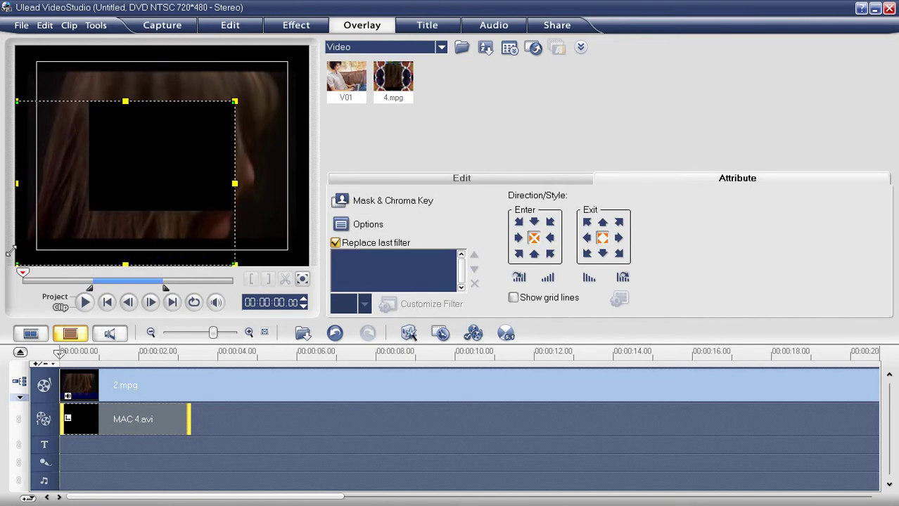
drag(240, 103, 309, 48)
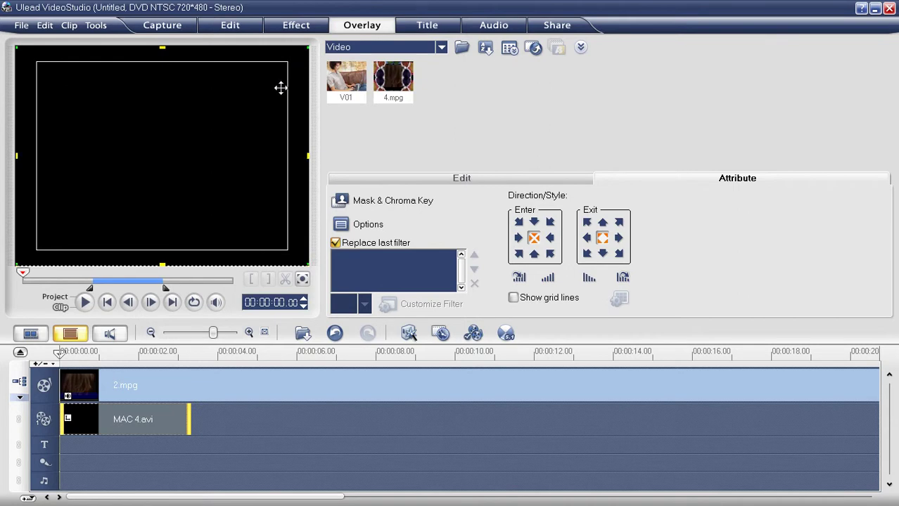
Apply a Chroma Key overlay option to MAC 4.avi with black as the key colour and similarity set to 54.
click(392, 204)
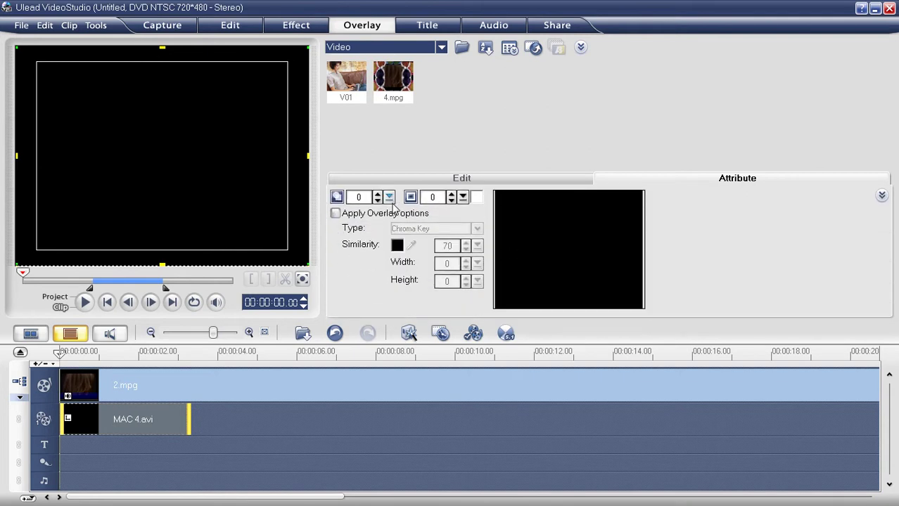
click(335, 213)
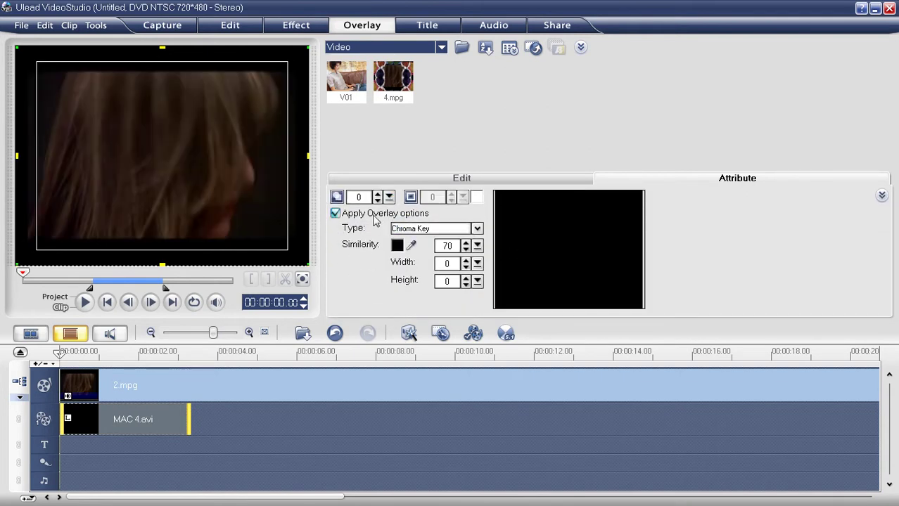
click(411, 246)
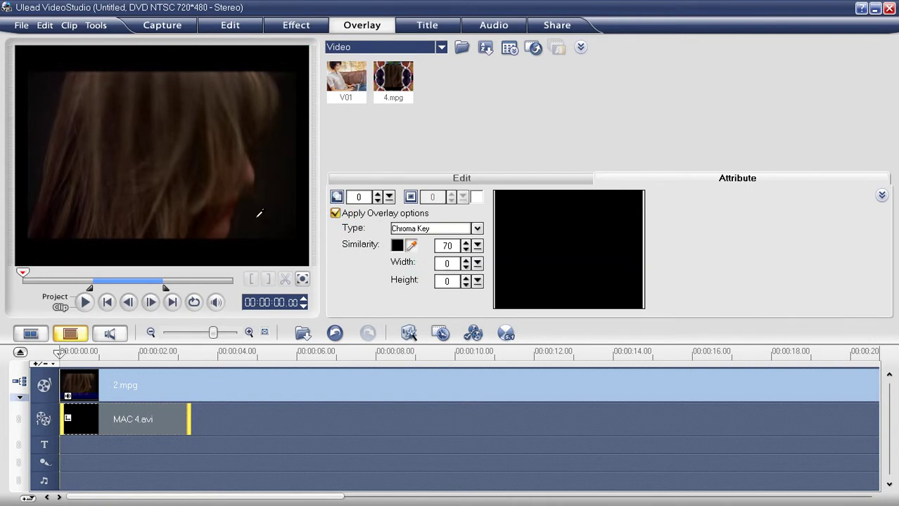
click(477, 245)
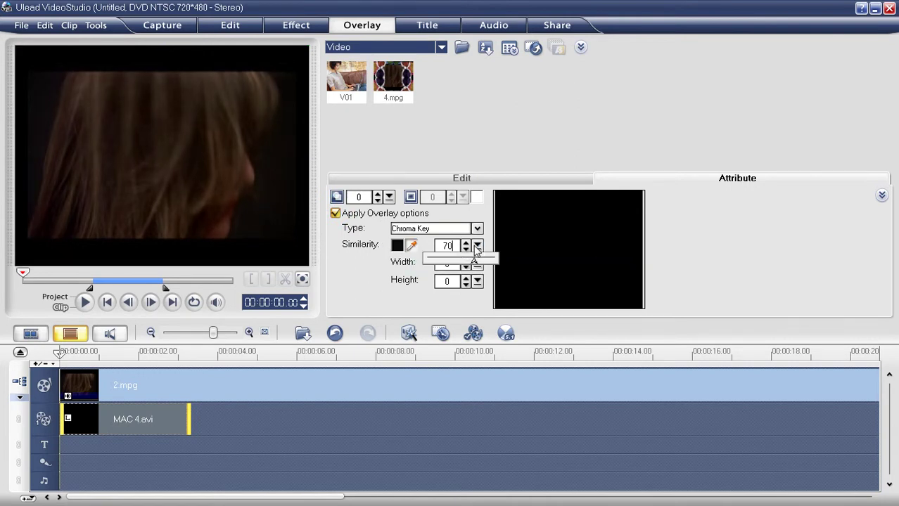
drag(477, 245, 464, 263)
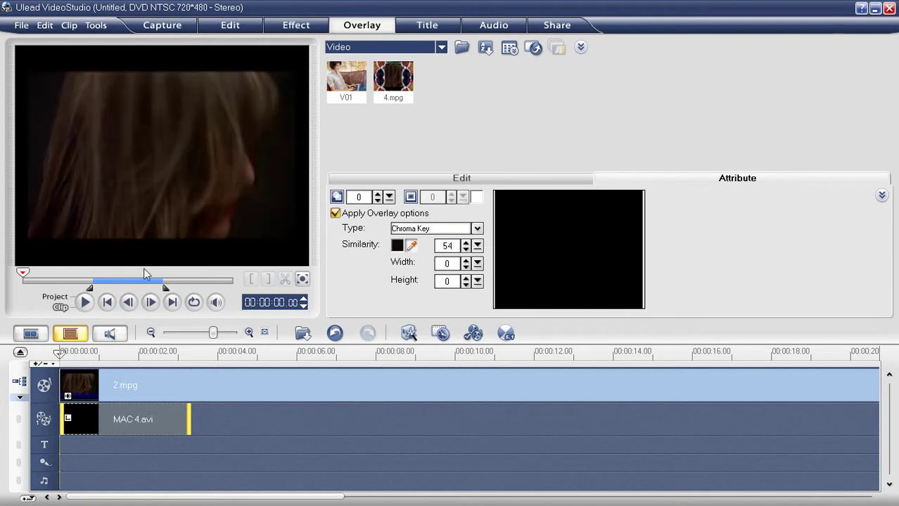
Play the project to check the keyed MAC 4.avi overlay over the 2.mpg footage.
click(61, 296)
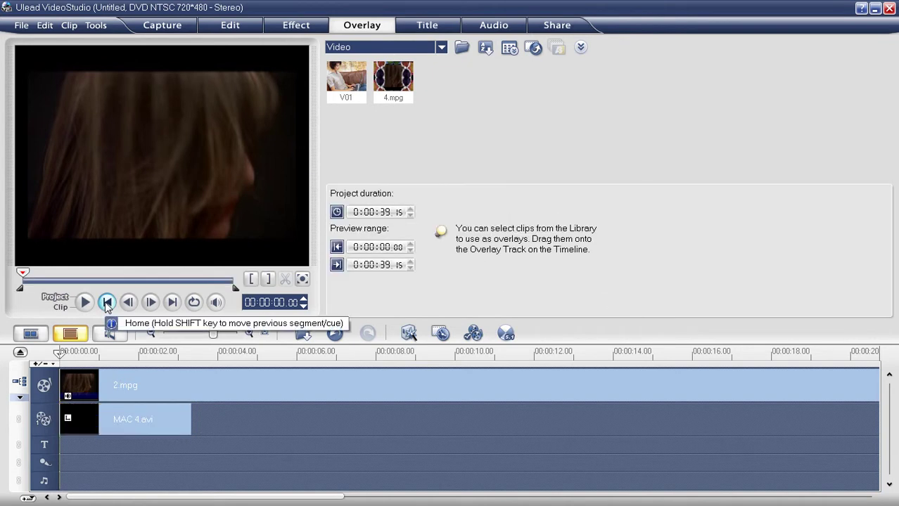
click(86, 302)
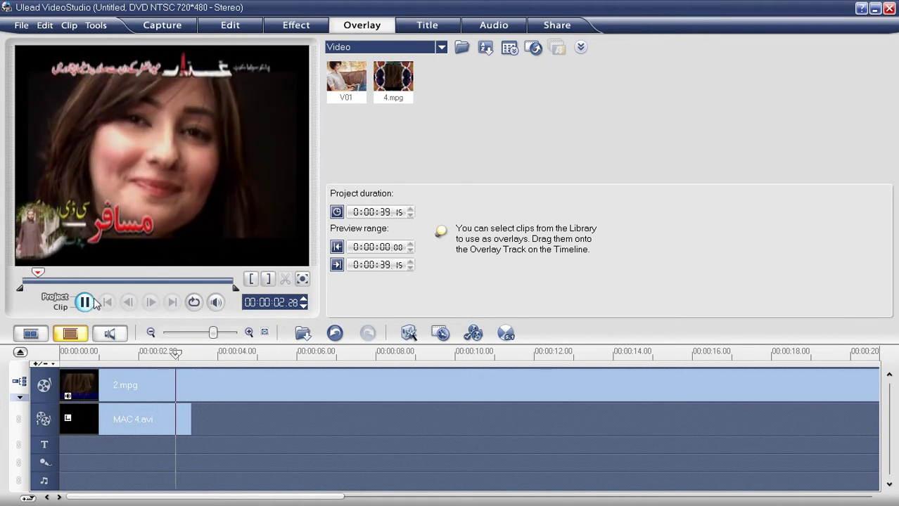
click(95, 300)
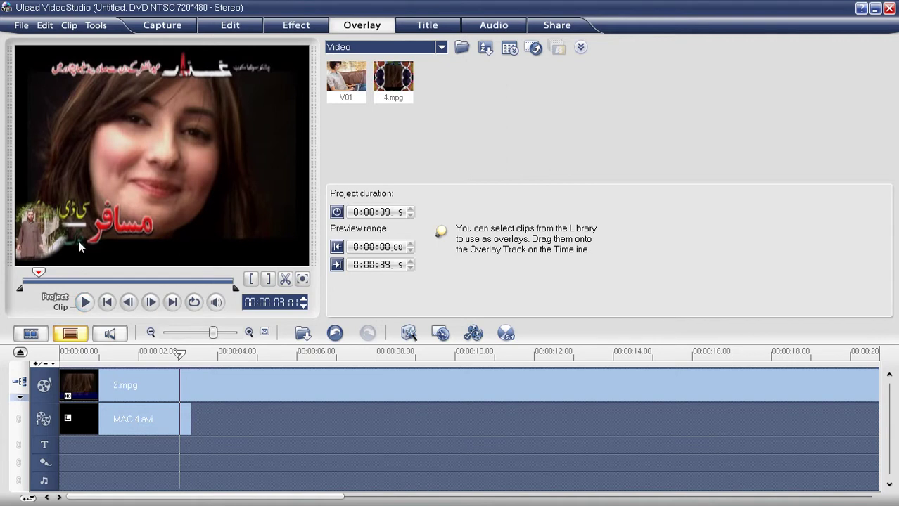
Copy the MAC 4.avi overlay clip and try to paste it after the original on the overlay track.
click(156, 422)
right_click(155, 416)
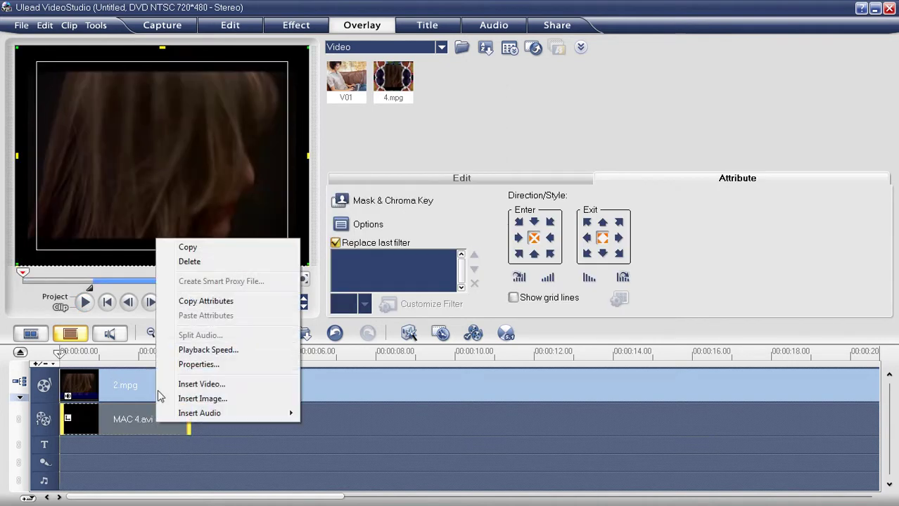
click(191, 249)
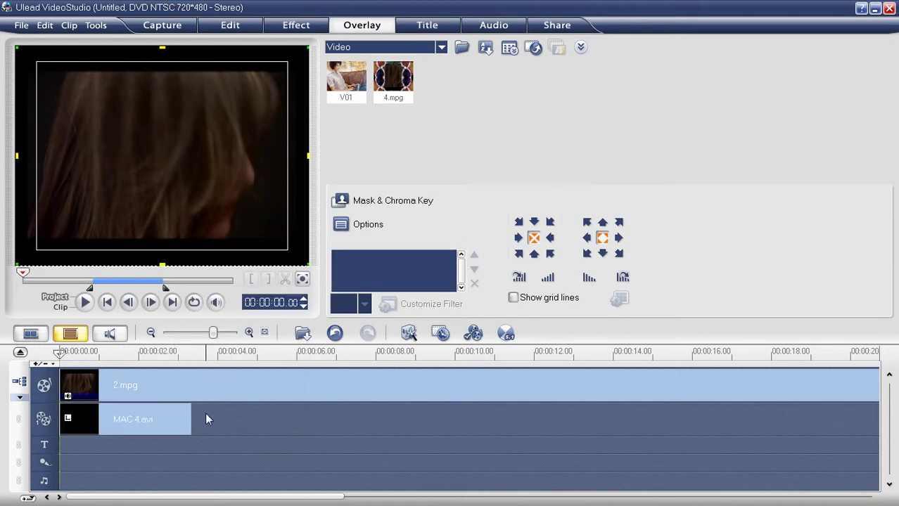
right_click(206, 415)
click(198, 417)
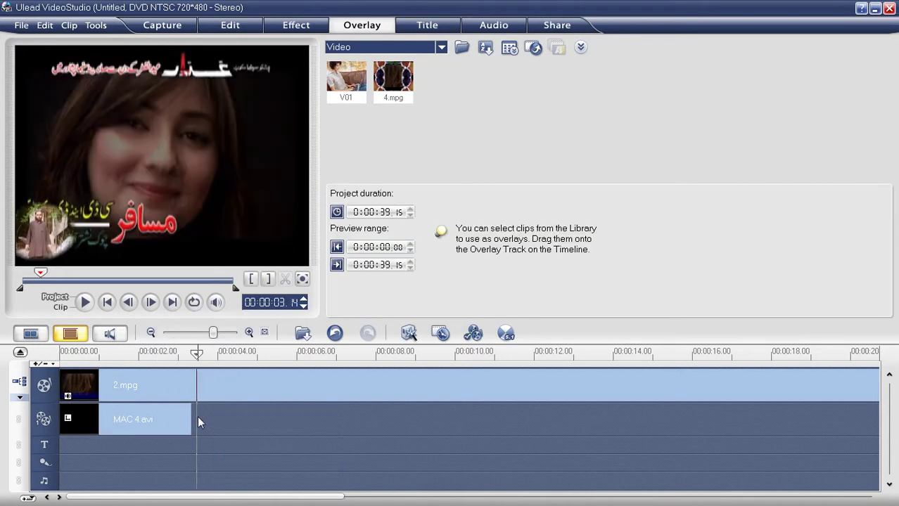
click(216, 415)
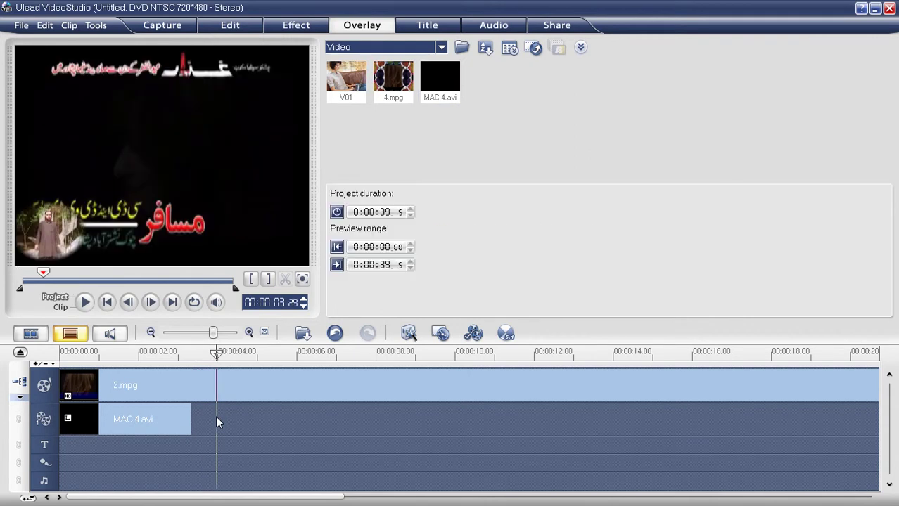
click(213, 414)
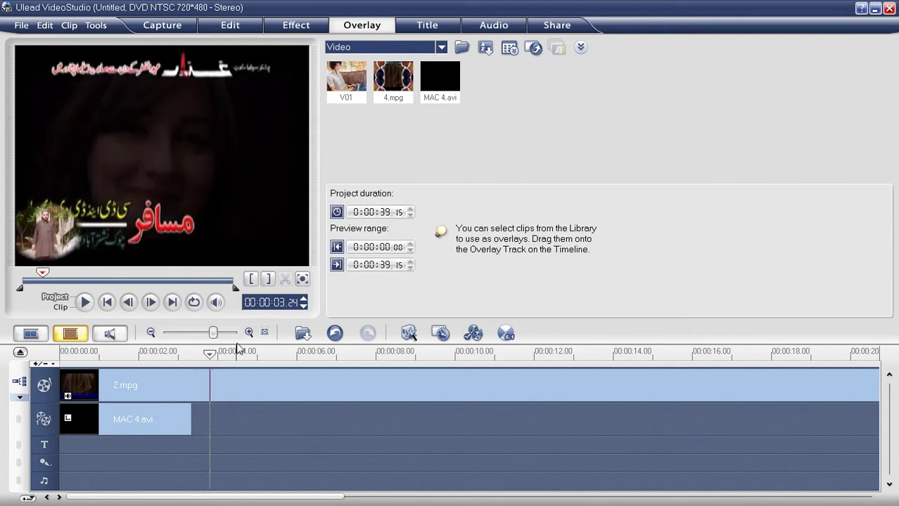
Insert two more MAC 4.avi clips one after the other behind the first clip on the overlay track.
click(302, 333)
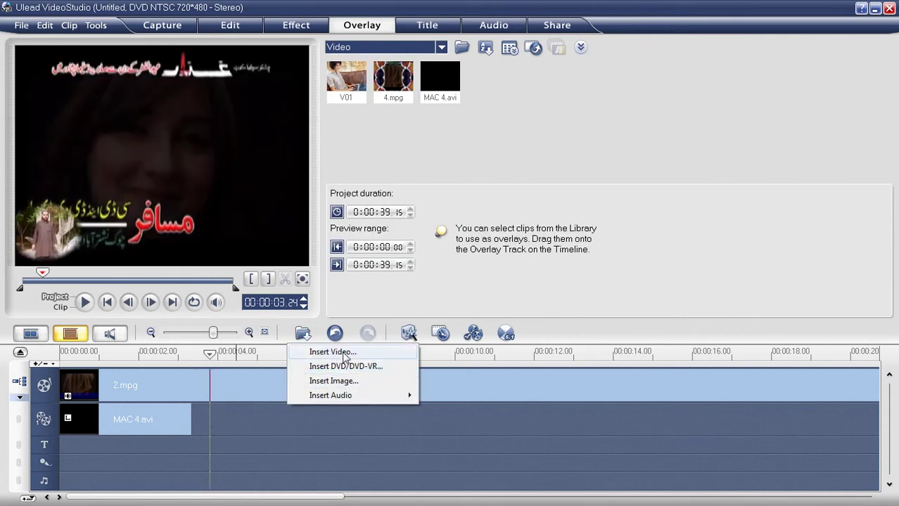
click(345, 353)
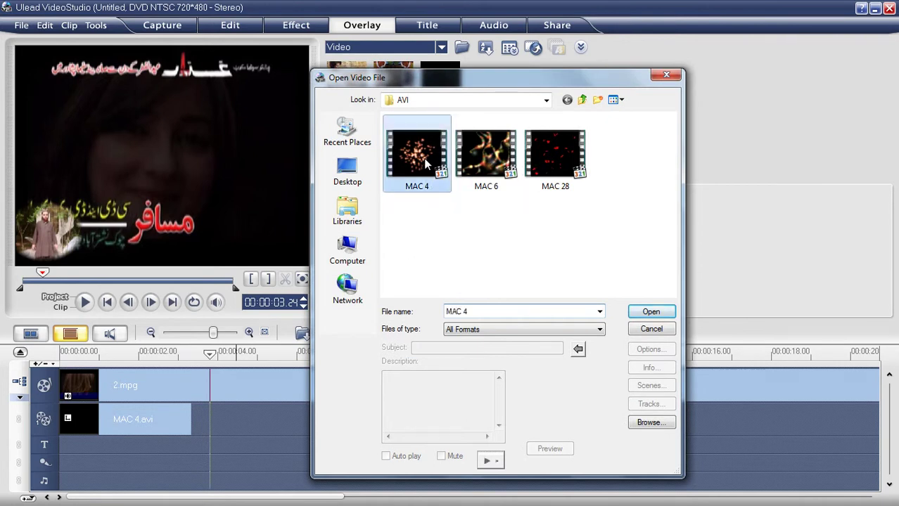
double_click(425, 163)
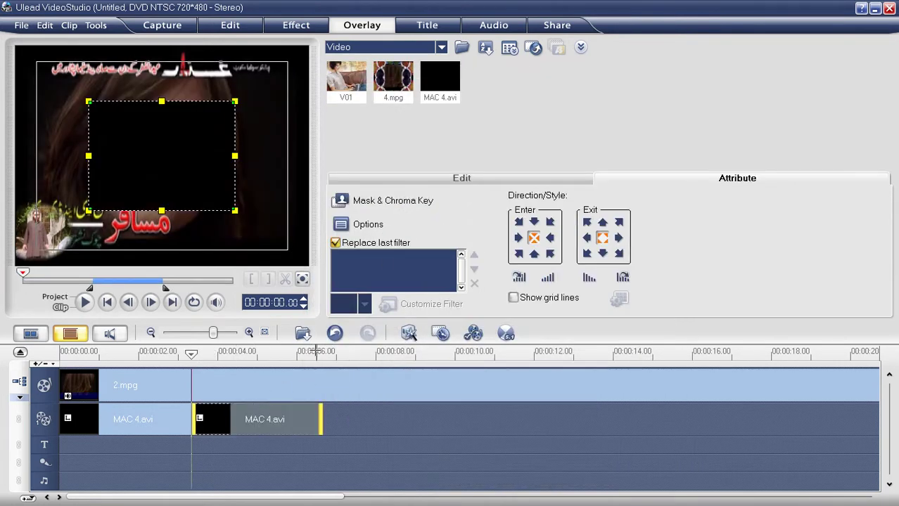
click(302, 334)
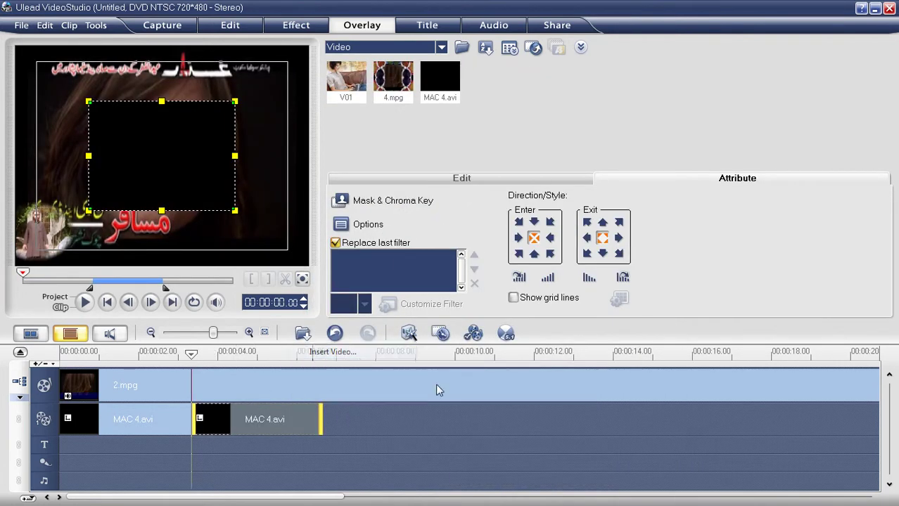
click(334, 352)
double_click(425, 165)
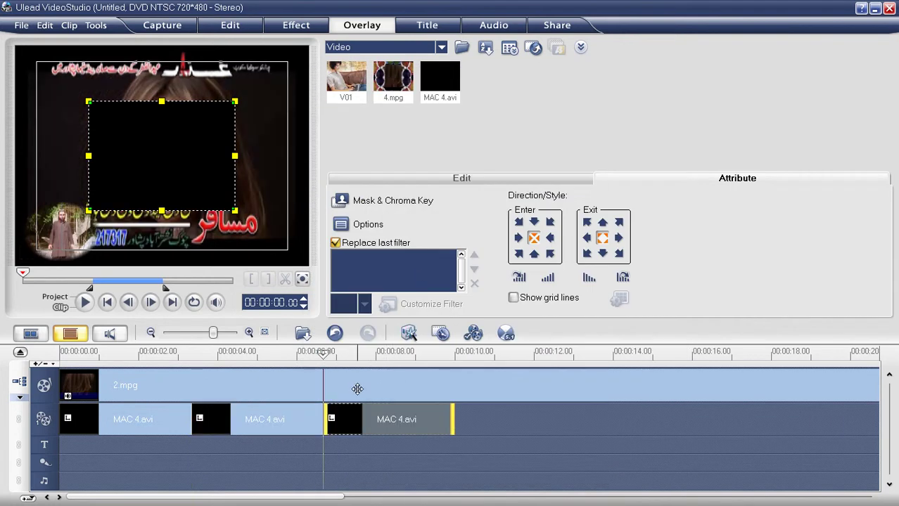
Place the second MAC 4.avi overlay in the lower-left corner of the video frame and the third in its upper-right corner.
click(225, 427)
drag(181, 177, 108, 231)
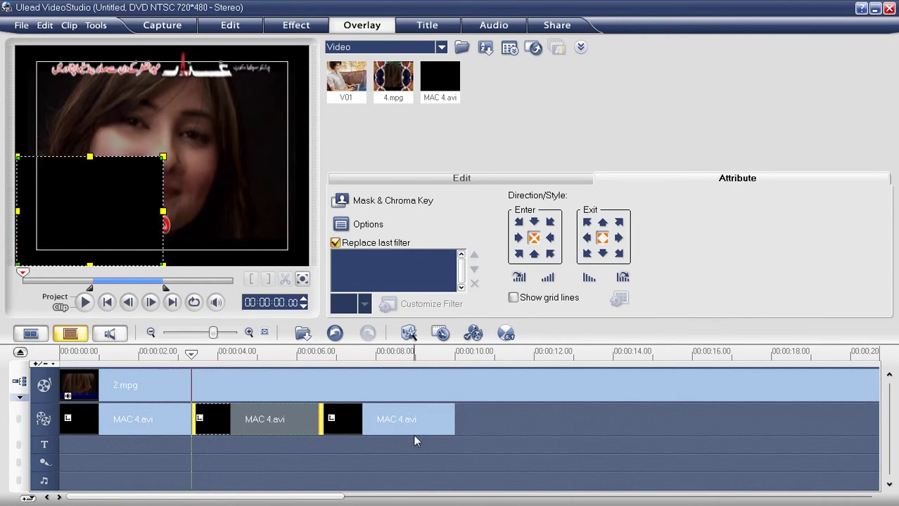
click(412, 431)
drag(221, 170, 249, 107)
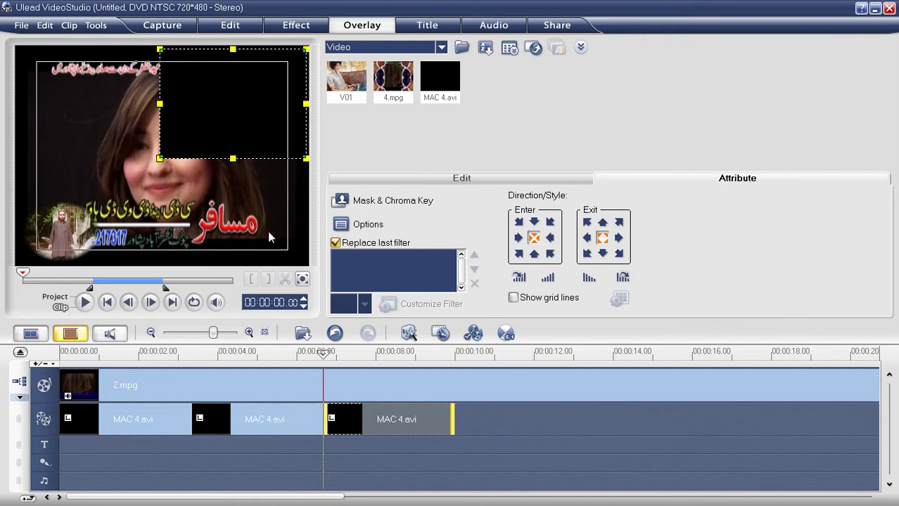
Apply a Chroma Key overlay option to the second MAC 4.avi clip with black as the key colour and similarity 78.
click(262, 409)
click(386, 202)
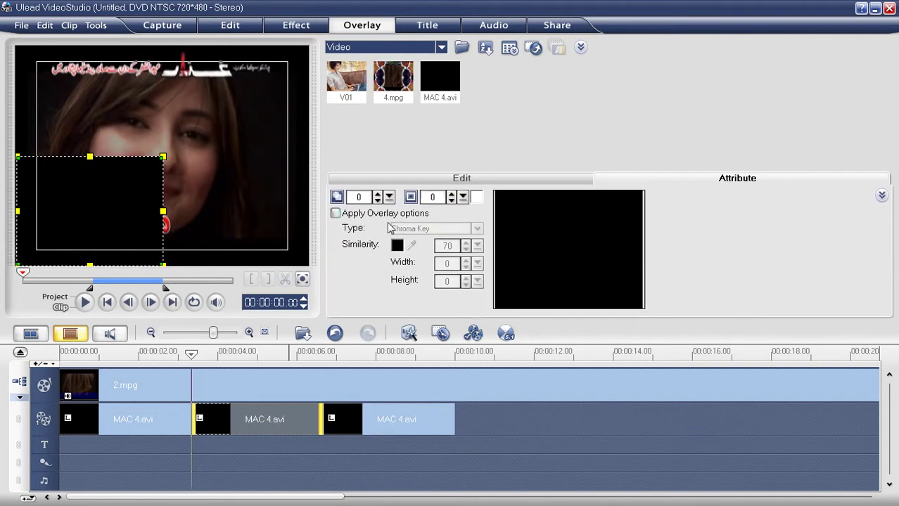
click(379, 218)
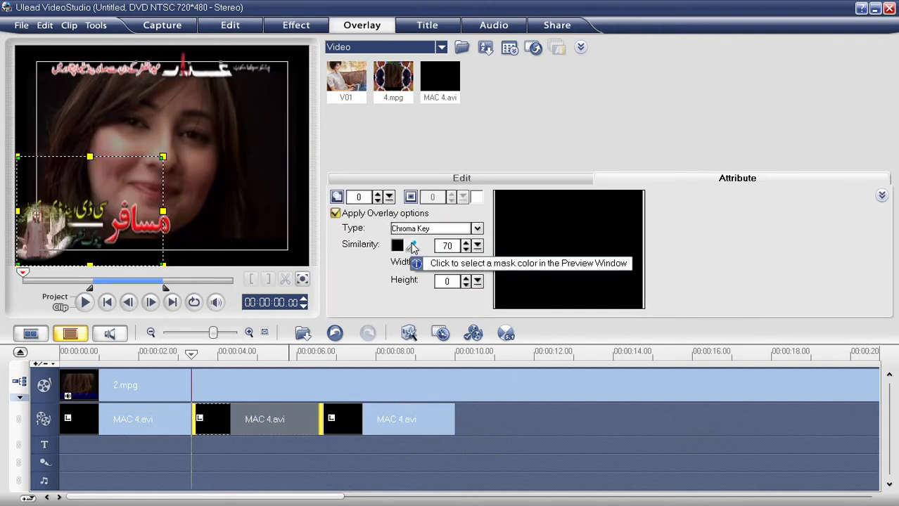
click(139, 186)
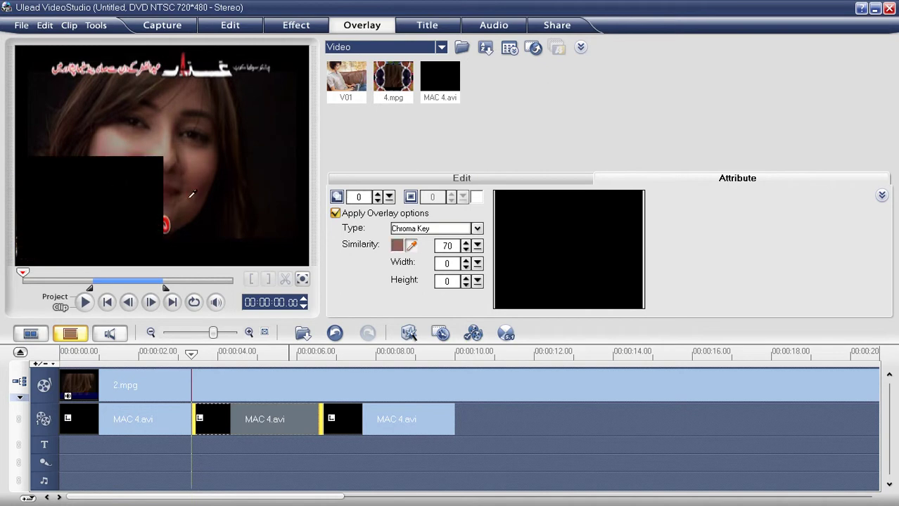
click(145, 178)
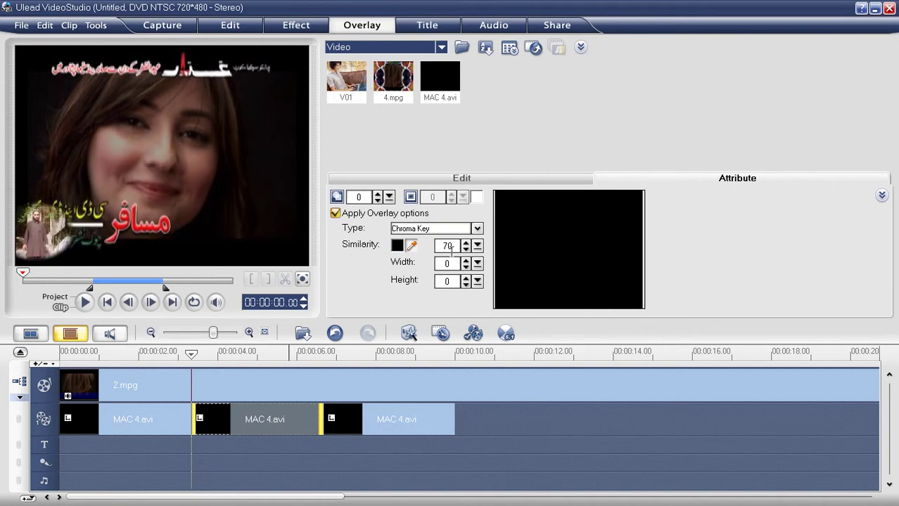
click(478, 246)
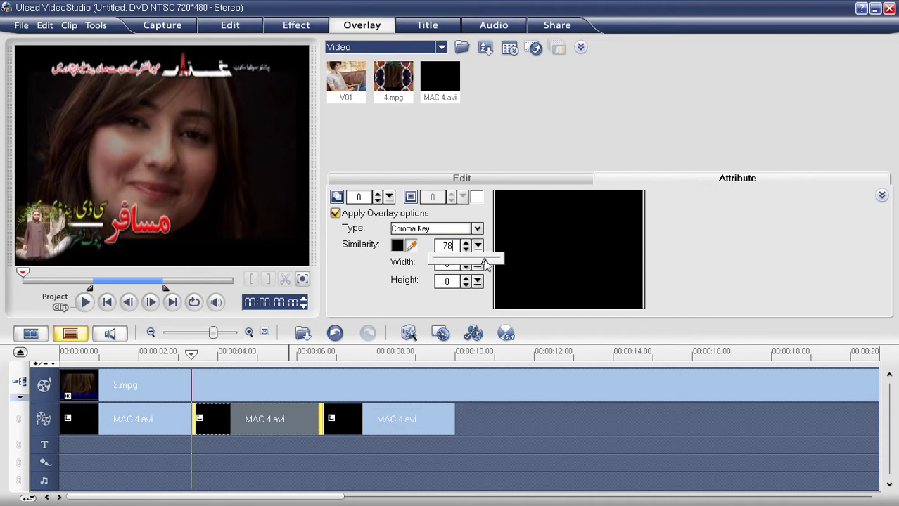
Apply a Chroma Key overlay option to the third MAC 4.avi clip with black as the key colour and similarity 70.
click(381, 415)
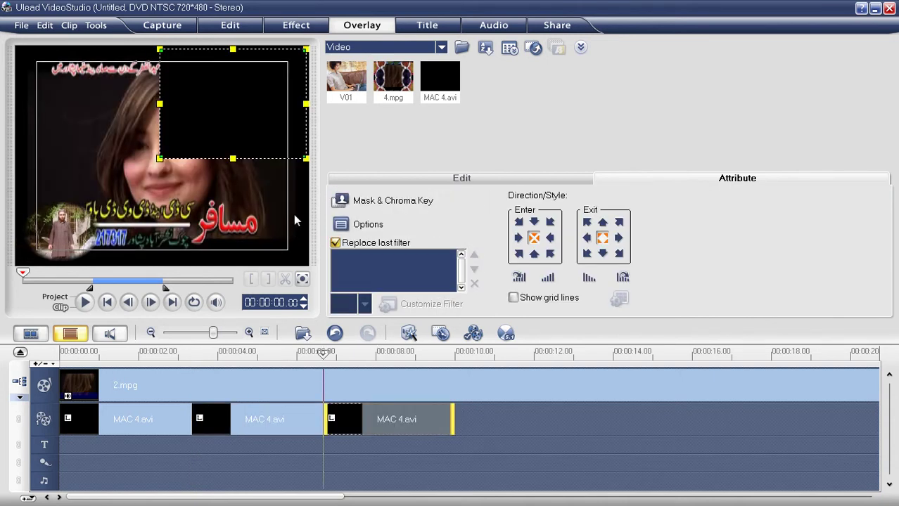
click(363, 205)
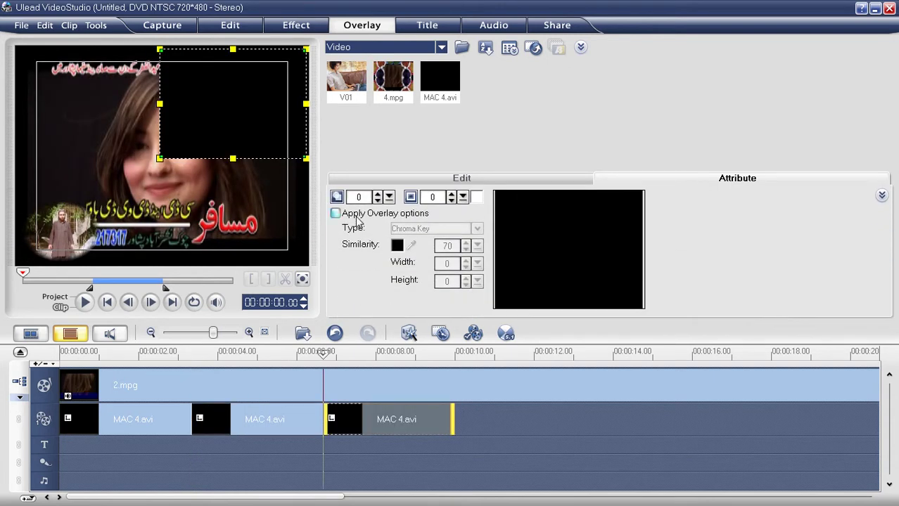
click(356, 215)
click(410, 244)
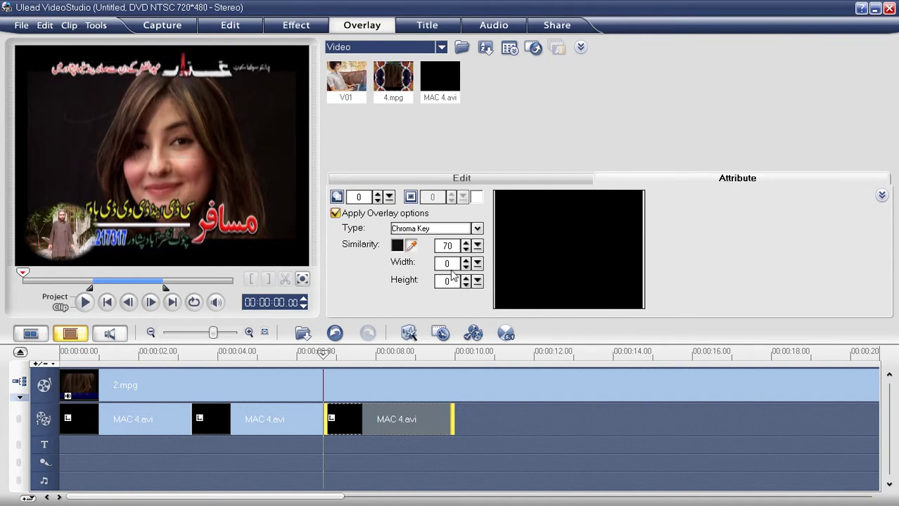
Play the project to check the keyed second and third MAC 4.avi overlays over the footage, then pause playback.
click(51, 298)
click(87, 303)
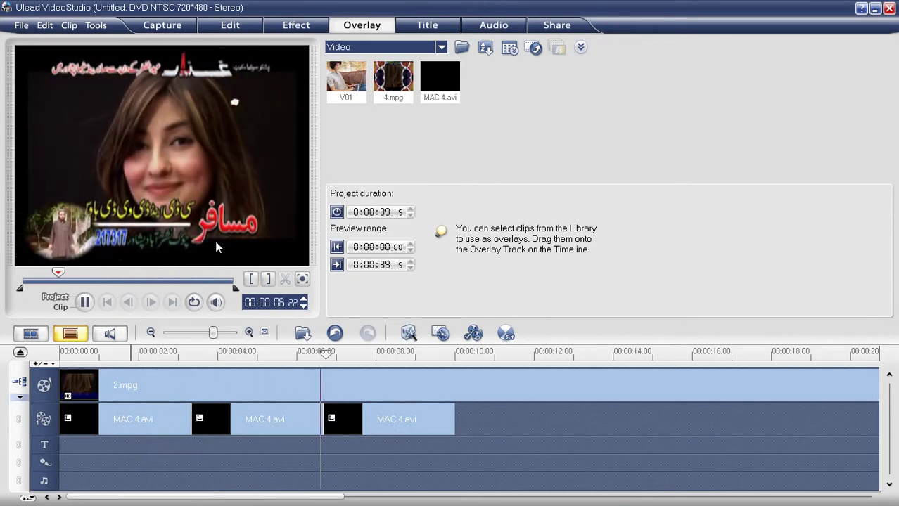
key(space)
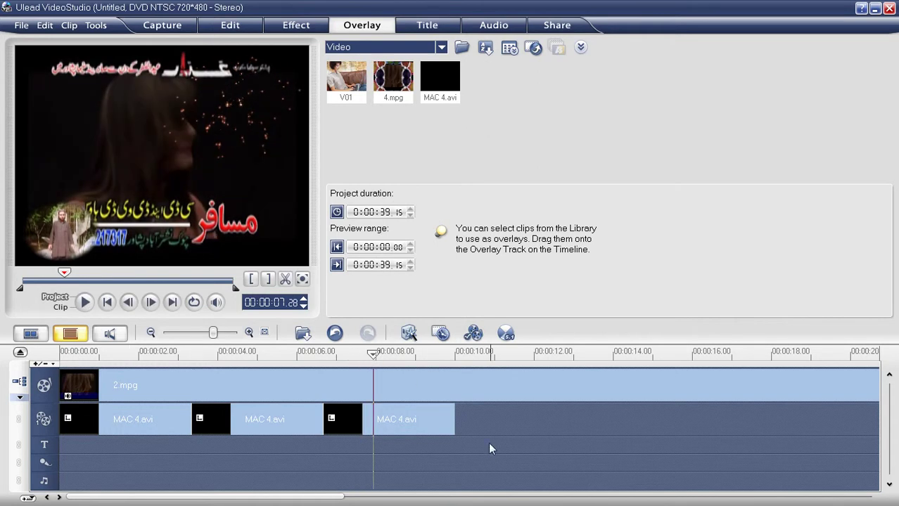
Insert the MAC 28.avi video on the overlay track after the third MAC 4.avi clip.
click(470, 423)
click(302, 333)
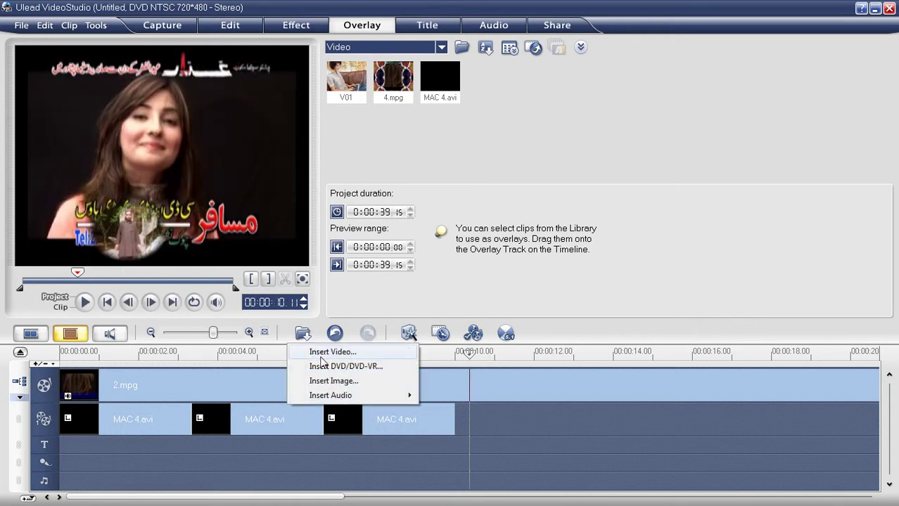
click(329, 353)
double_click(558, 161)
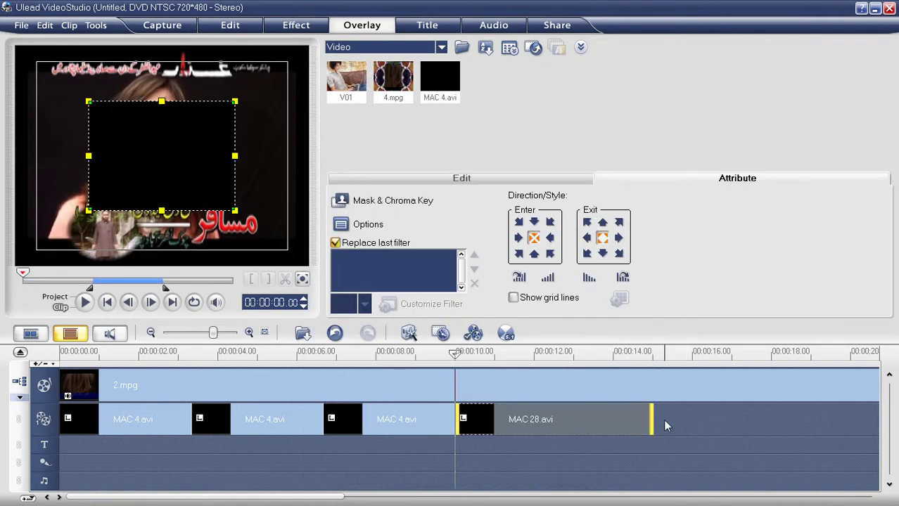
Move the third MAC 4.avi clip behind MAC 28.avi and shift MAC 28.avi back to directly follow the second MAC 4.avi.
click(663, 419)
drag(387, 419, 659, 426)
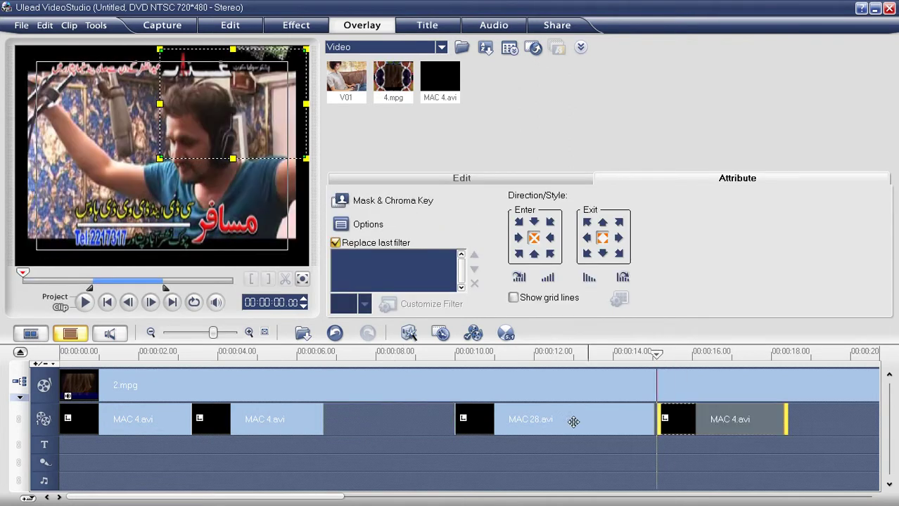
drag(506, 421, 377, 423)
Insert the MAC 6.avi video on the overlay track directly after MAC 28.avi.
click(302, 333)
click(333, 352)
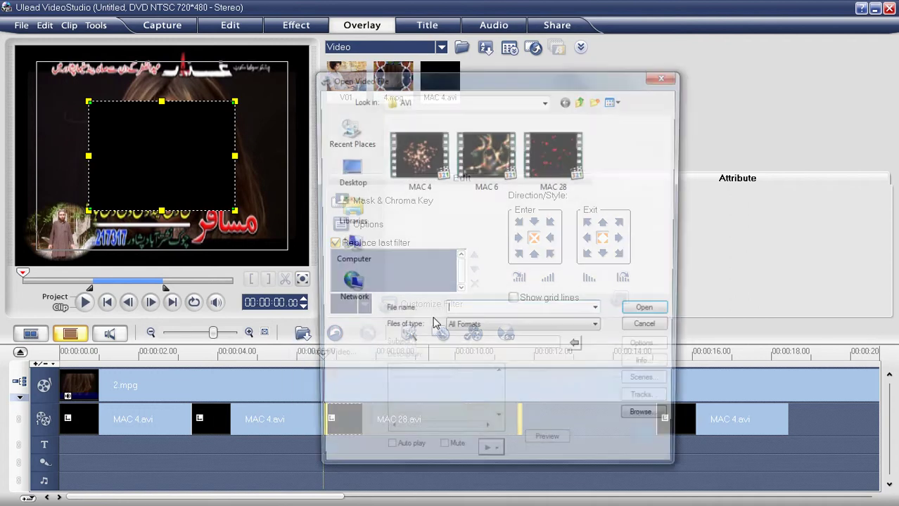
double_click(485, 151)
drag(517, 380, 268, 424)
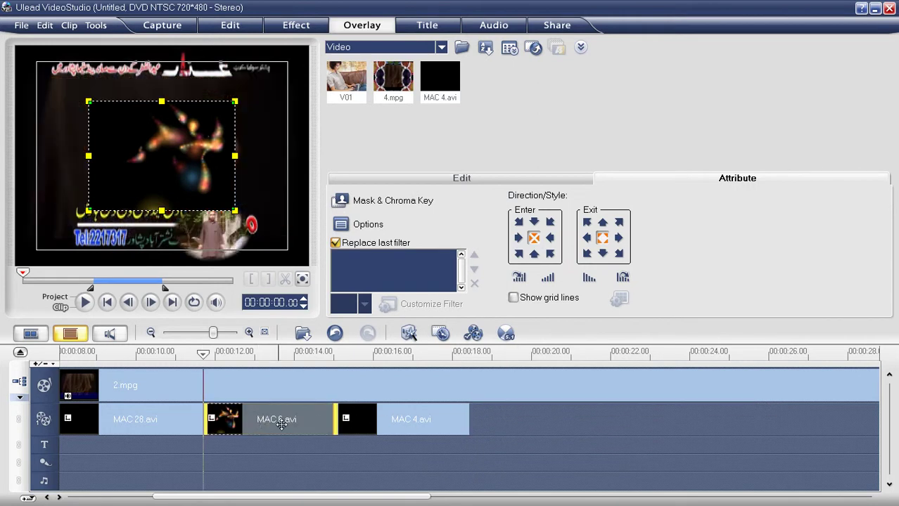
Move the last MAC 4.avi clip to about 18 seconds and extend MAC 6.avi to about 7 seconds to meet it.
drag(364, 418, 511, 422)
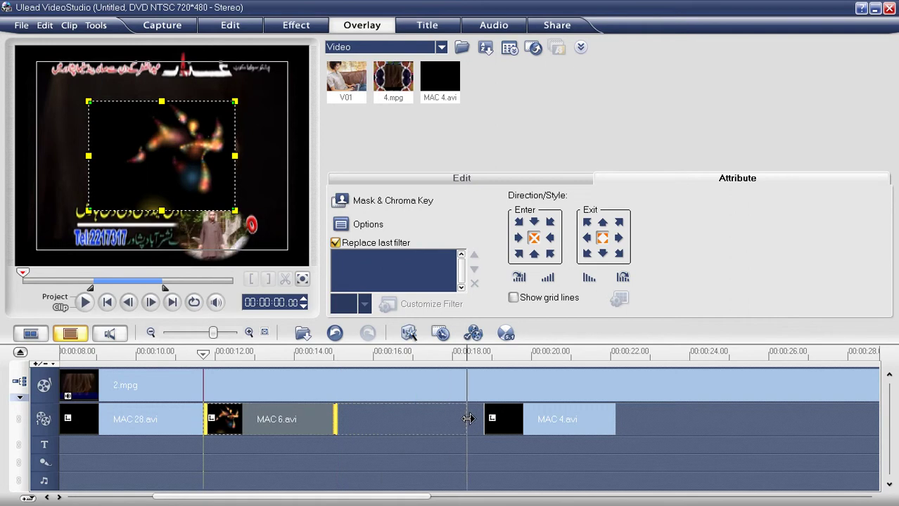
drag(476, 427, 472, 426)
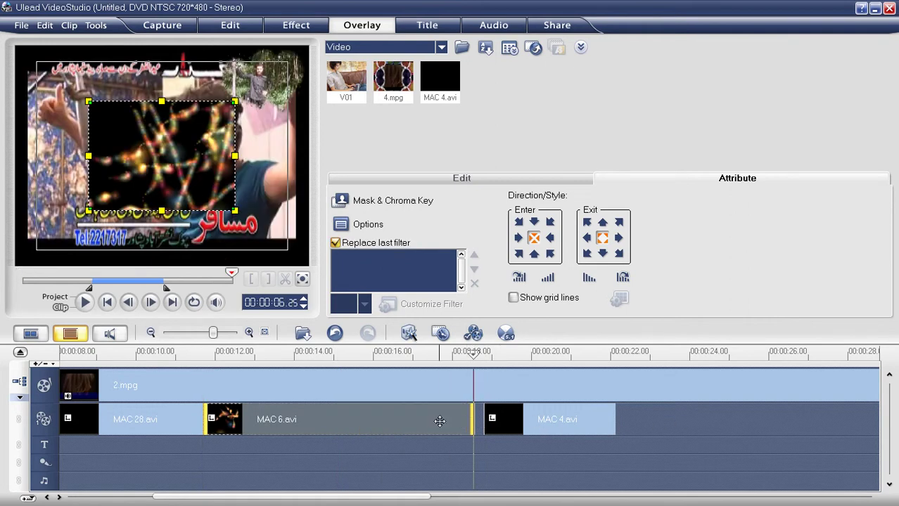
drag(471, 414, 482, 415)
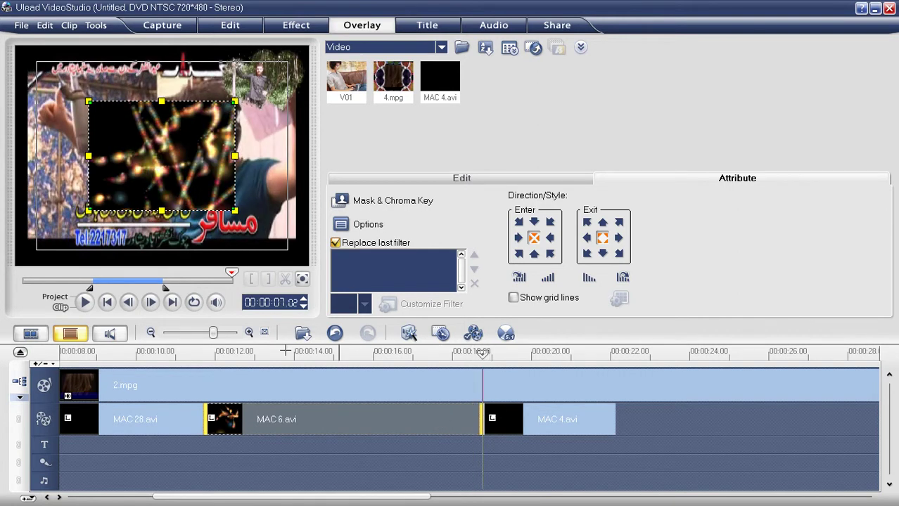
Enlarge MAC 6.avi to fill the frame and apply a Chroma Key with a sampled reddish-brown key colour and similarity 100.
drag(88, 210, 17, 265)
drag(235, 102, 304, 61)
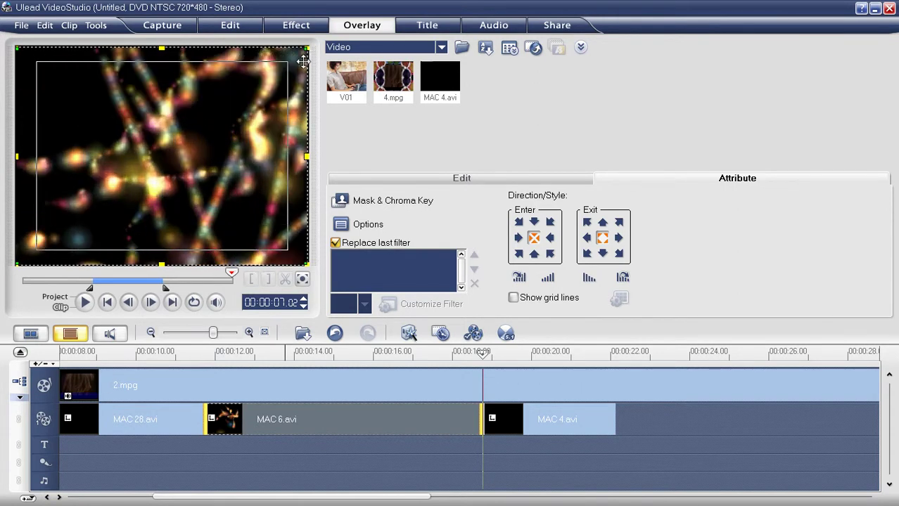
click(387, 202)
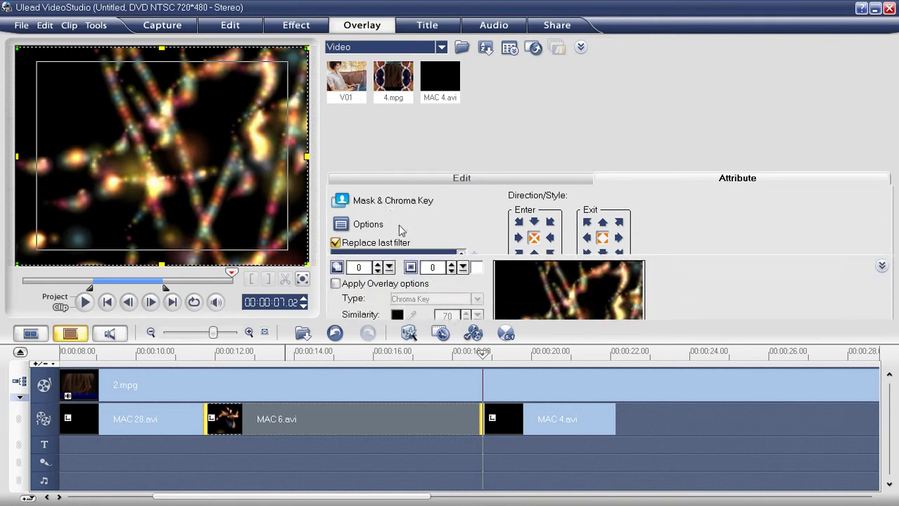
click(335, 213)
click(413, 245)
click(69, 110)
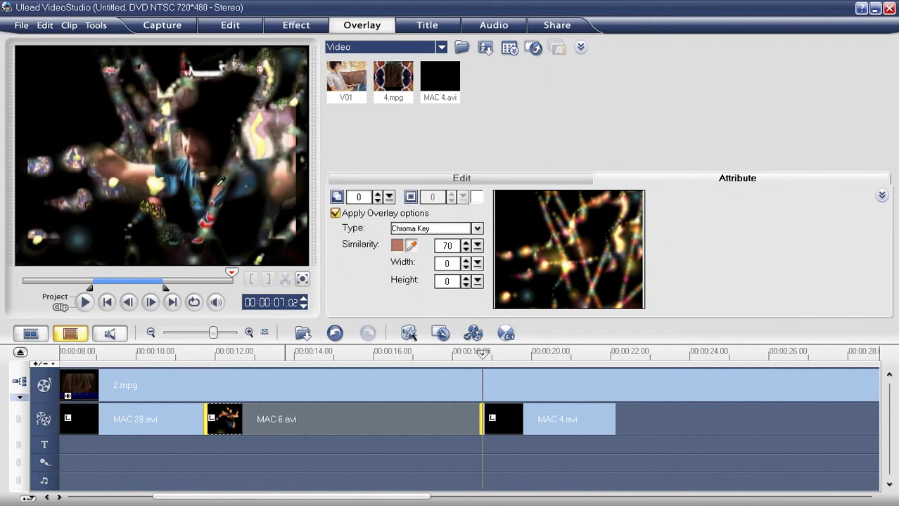
drag(478, 245, 510, 265)
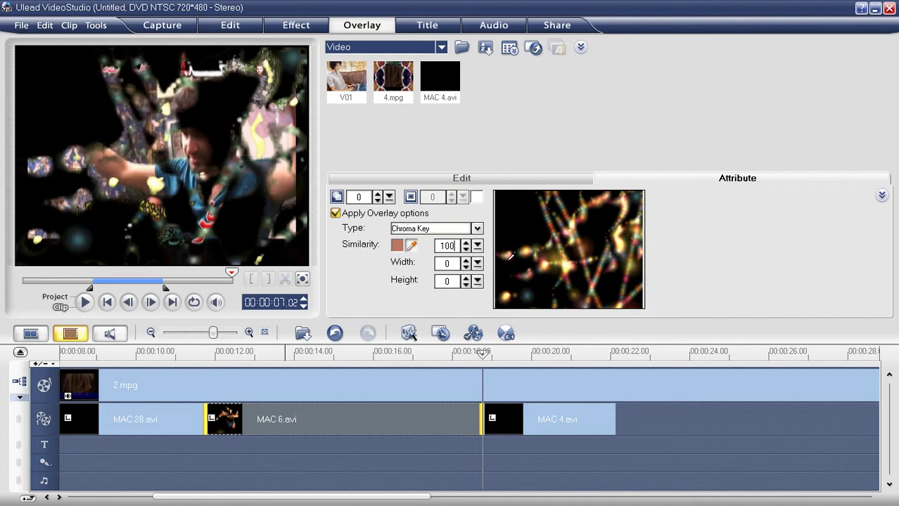
Enlarge MAC 28.avi to fill the frame and apply a Chroma Key with black as the key colour and similarity 100.
click(527, 424)
drag(526, 424, 144, 421)
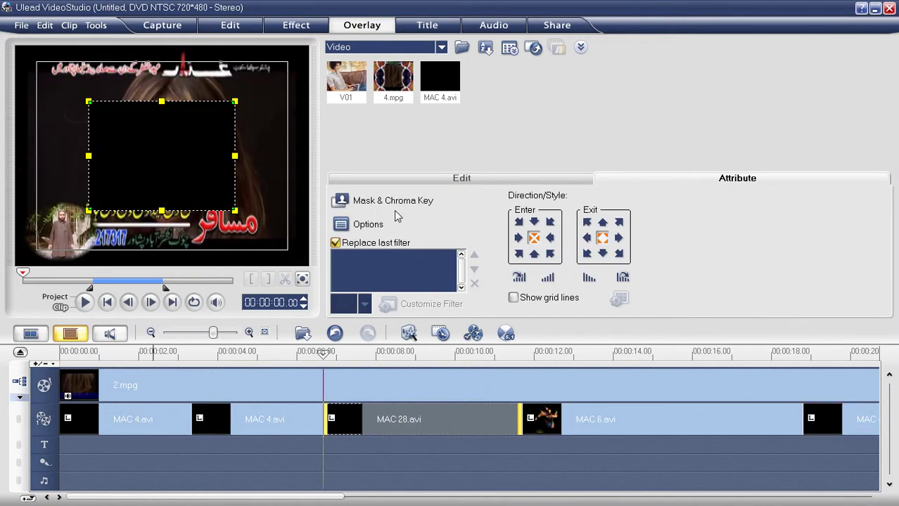
click(392, 203)
drag(239, 104, 309, 47)
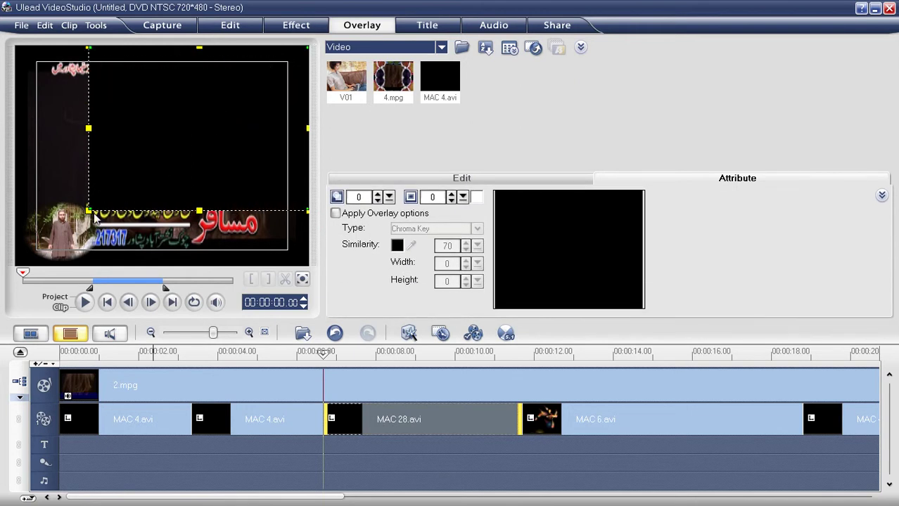
drag(86, 213, 16, 265)
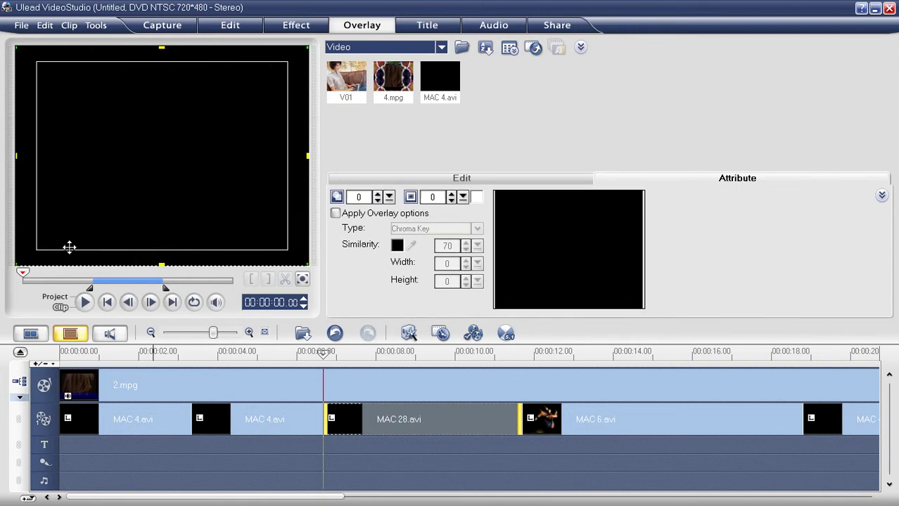
click(389, 217)
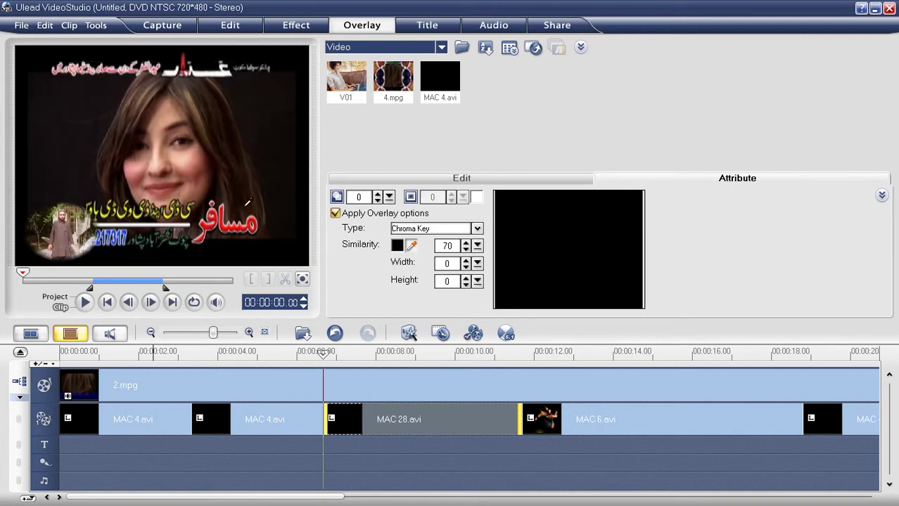
click(465, 243)
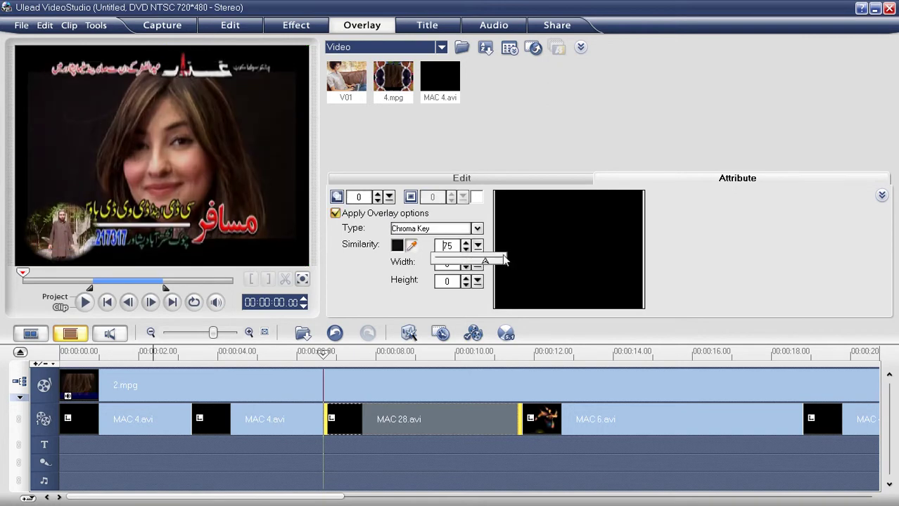
Play back the whole project to preview the overlay effects on the video.
click(59, 307)
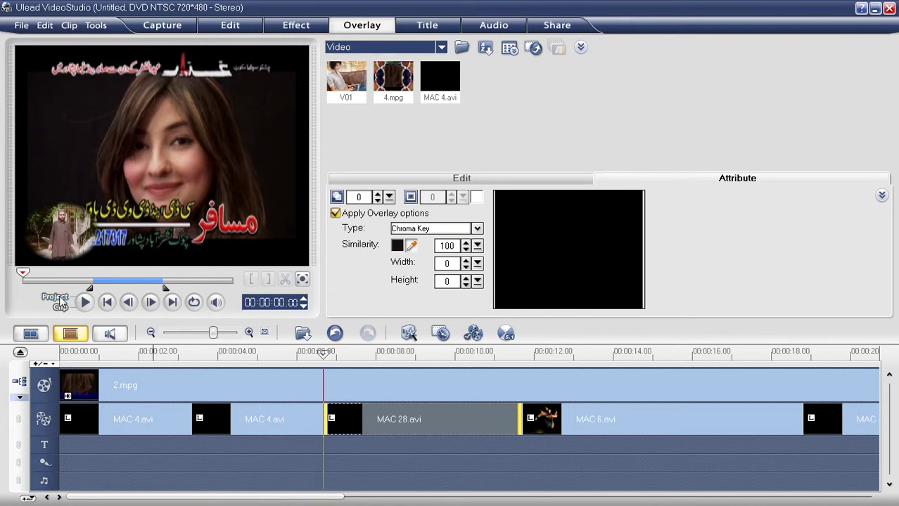
click(85, 302)
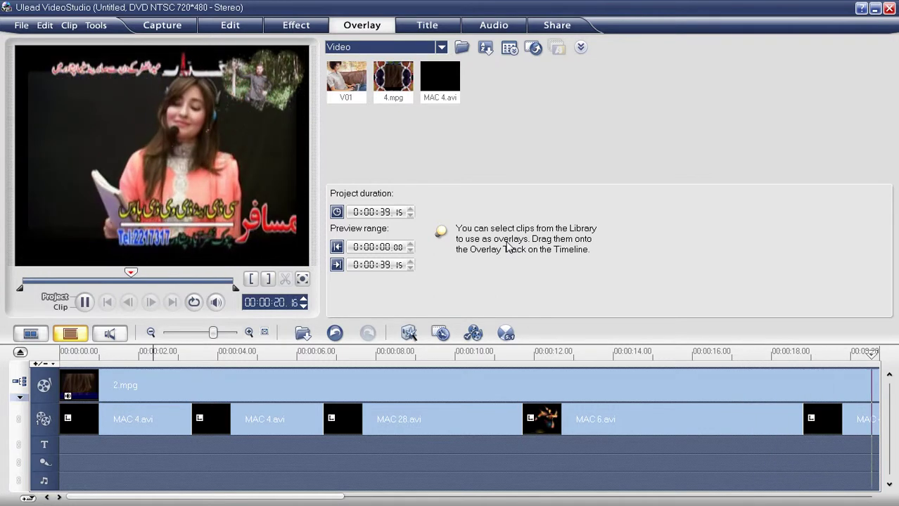
key(space)
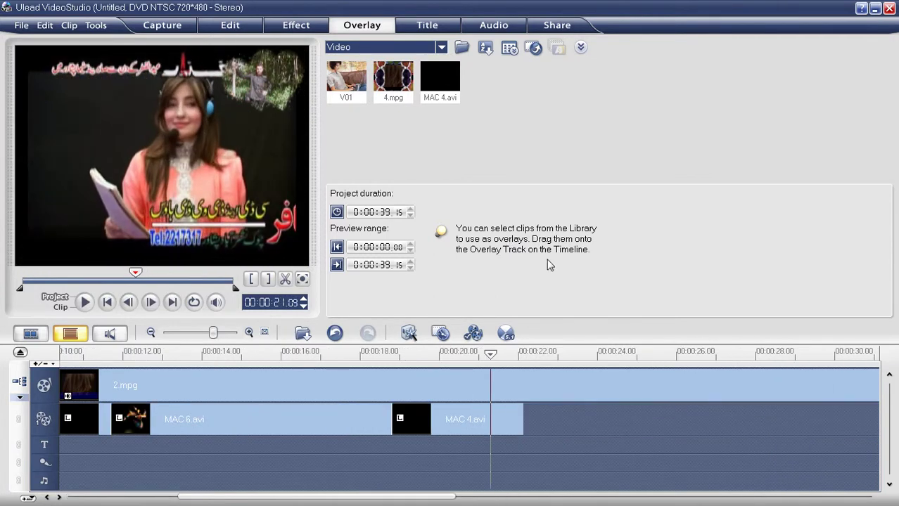
Split 2.mpg at the end of the last MAC 4.avi overlay clip and delete the remaining part.
drag(490, 355, 522, 355)
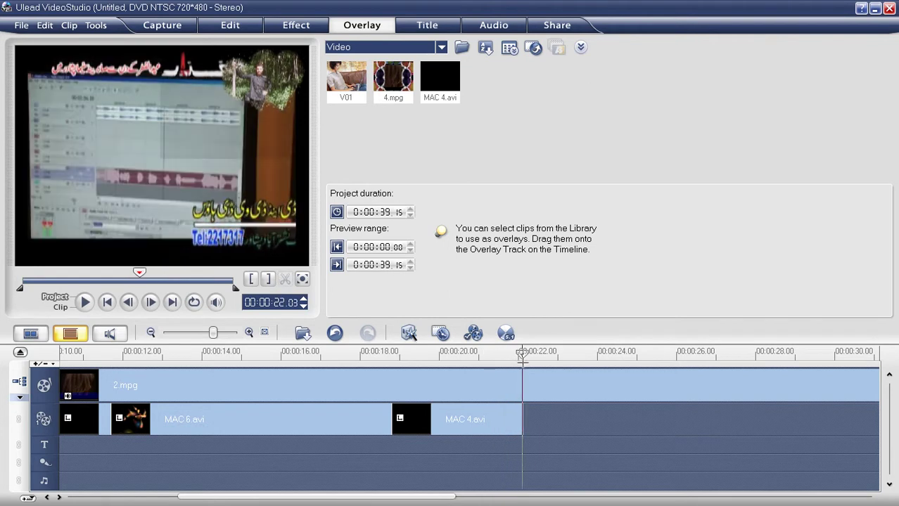
click(542, 390)
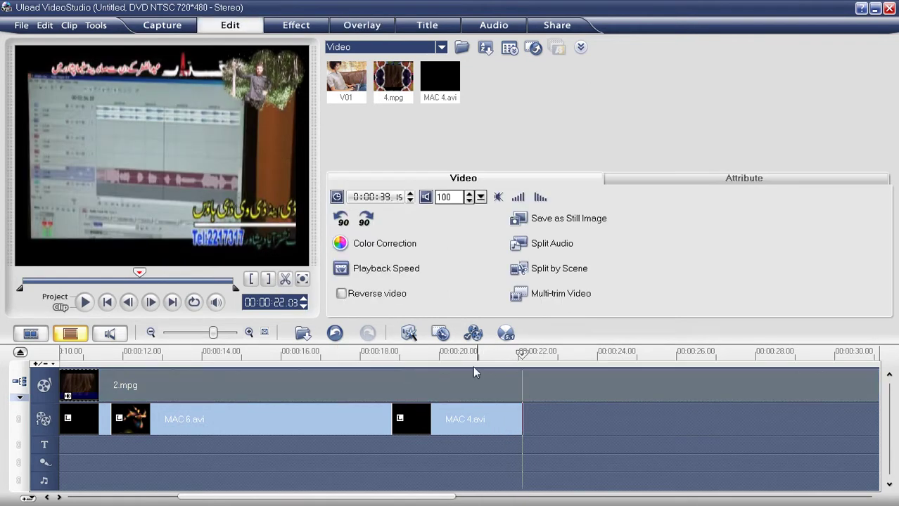
click(285, 279)
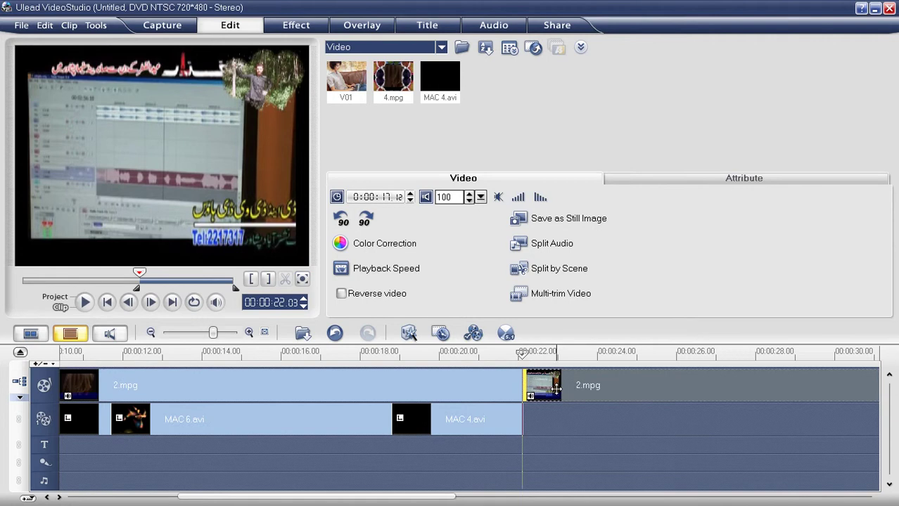
click(555, 389)
key(Delete)
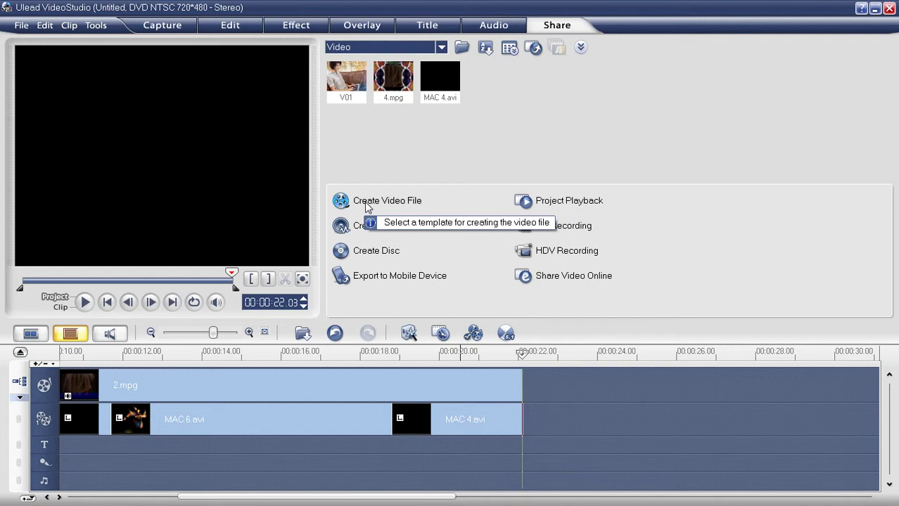
Start creating a custom MPEG video file and choose the Practice videos folder inside Ulead Video Studion 11 as its location.
click(365, 204)
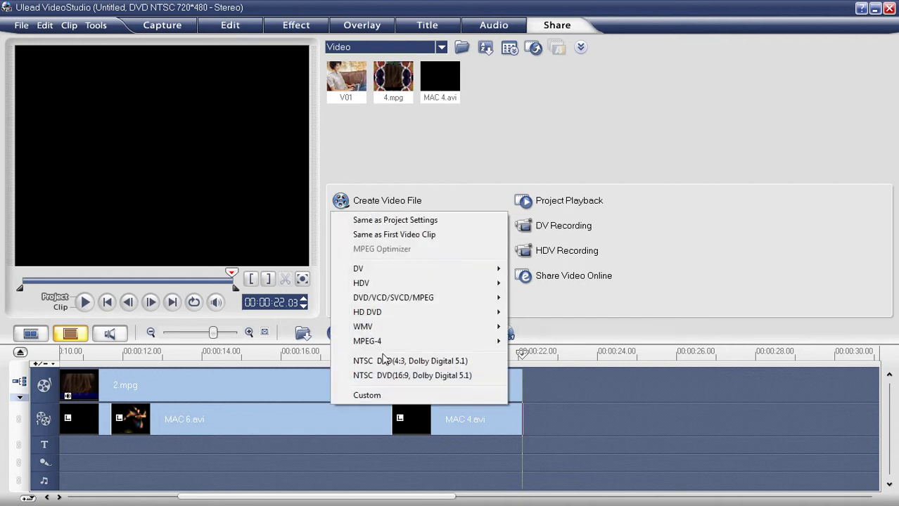
click(379, 398)
click(412, 145)
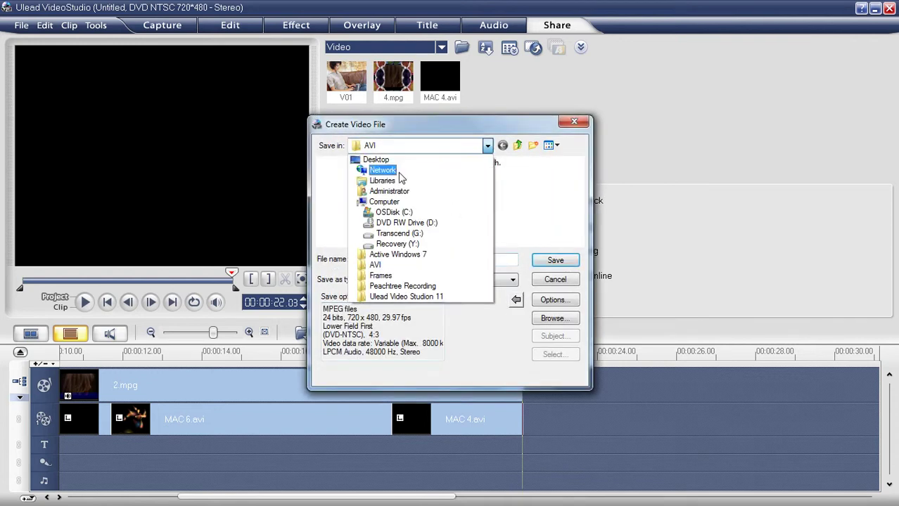
click(375, 159)
scroll(520, 245, down, 5)
double_click(400, 196)
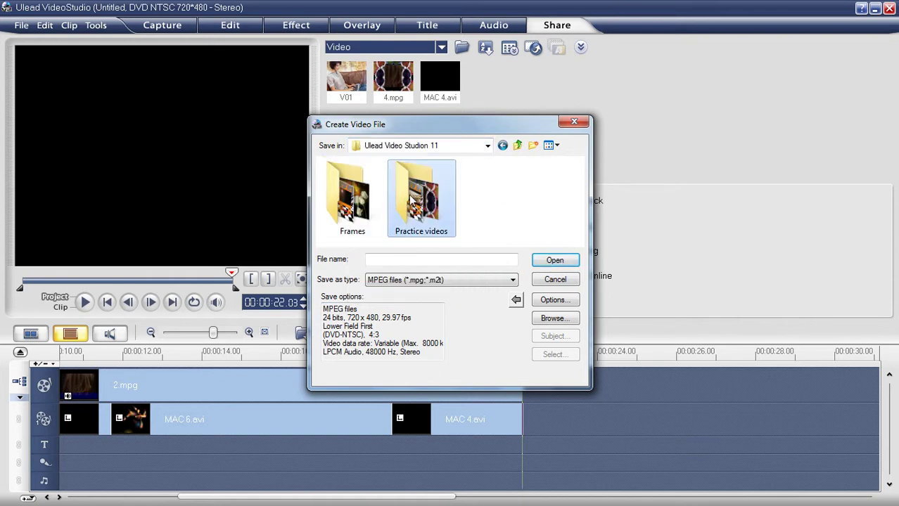
double_click(414, 199)
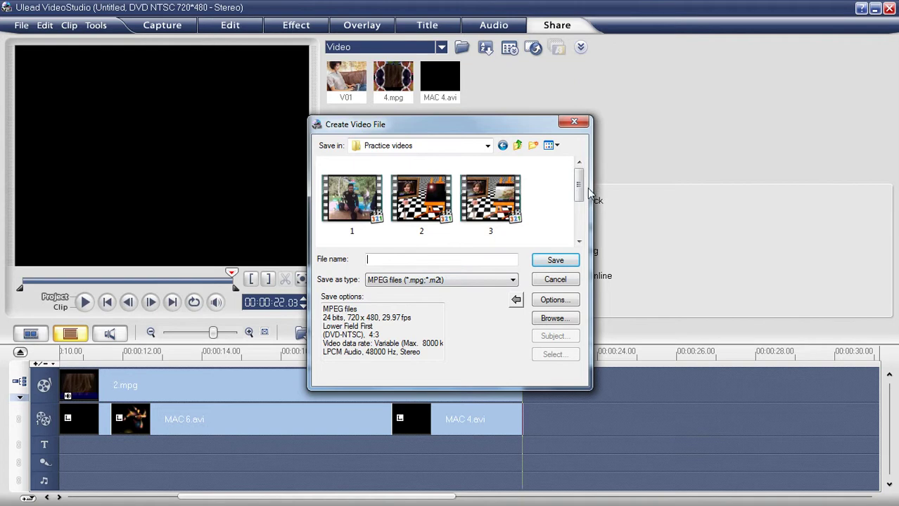
Save the video file as 5 and stop its playback once rendered.
scroll(592, 194, down, 3)
click(445, 258)
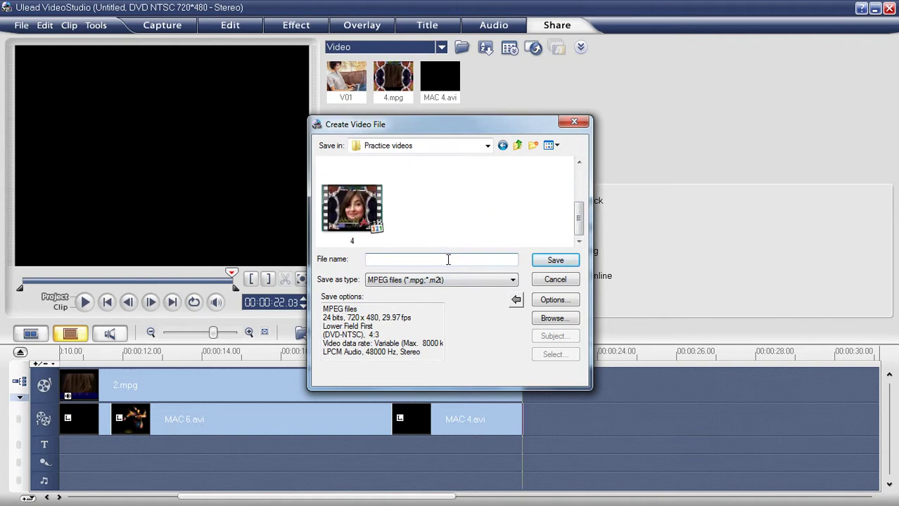
click(554, 260)
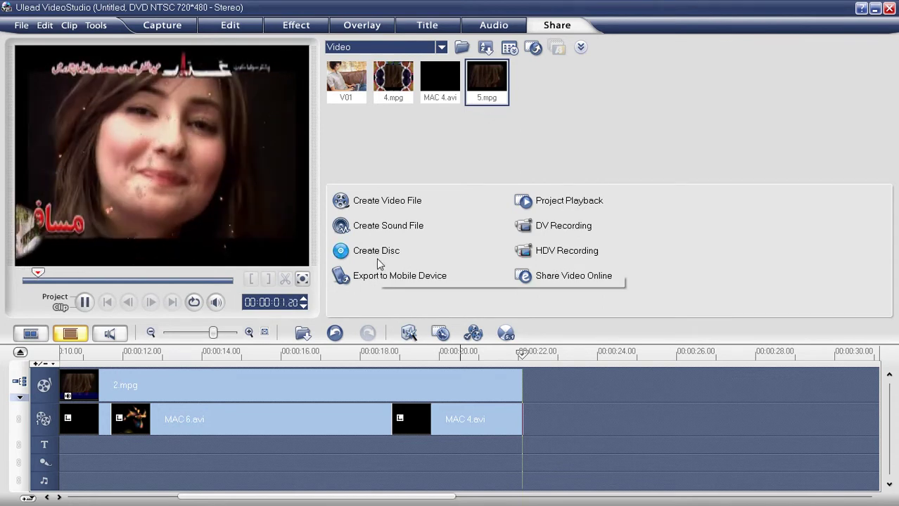
key(space)
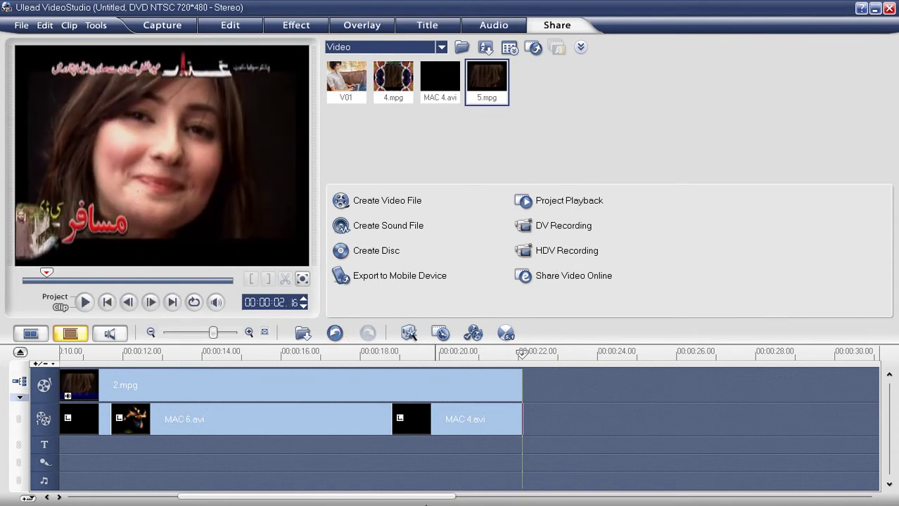
Delete the MAC 6.avi clip from the overlay track.
click(485, 420)
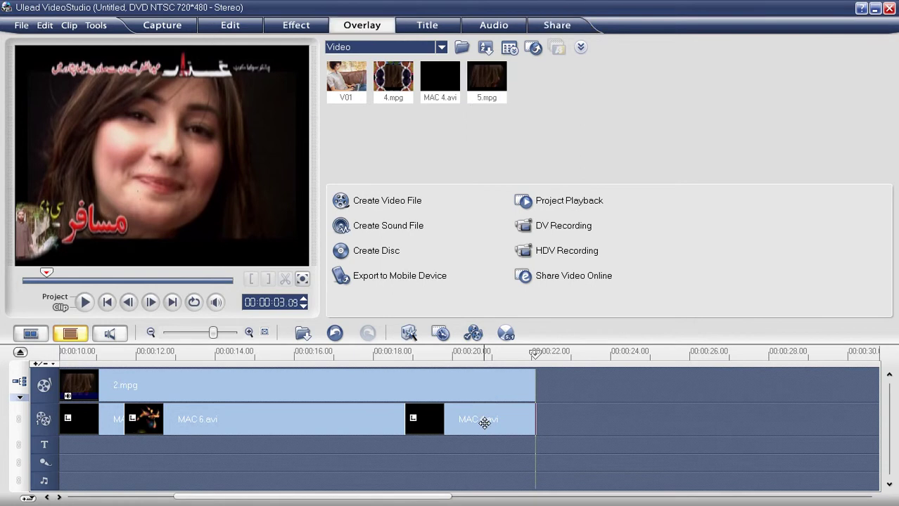
click(305, 417)
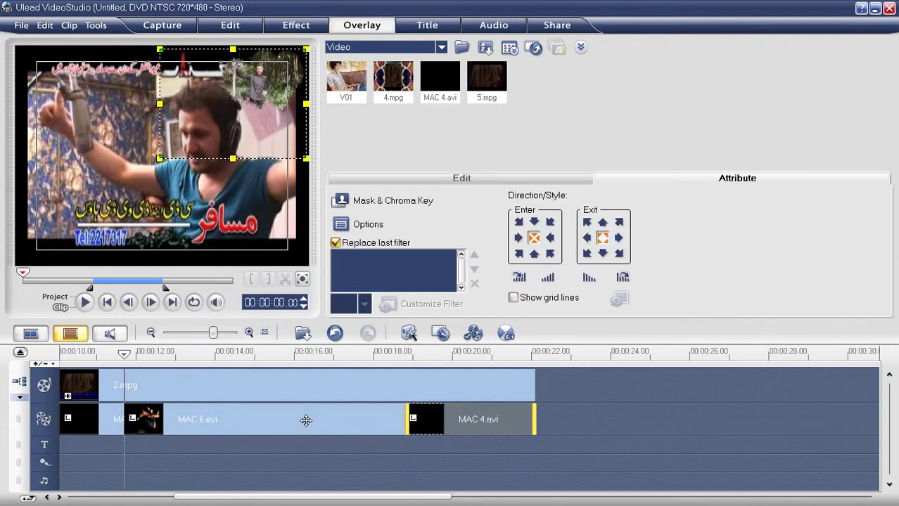
key(Delete)
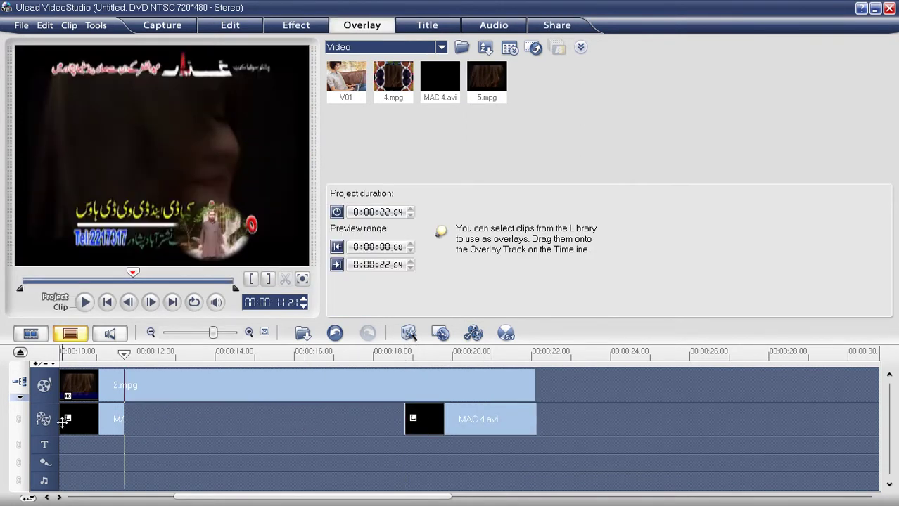
Undo the deletion of MAC 6.avi and select the clip on the overlay track.
click(90, 421)
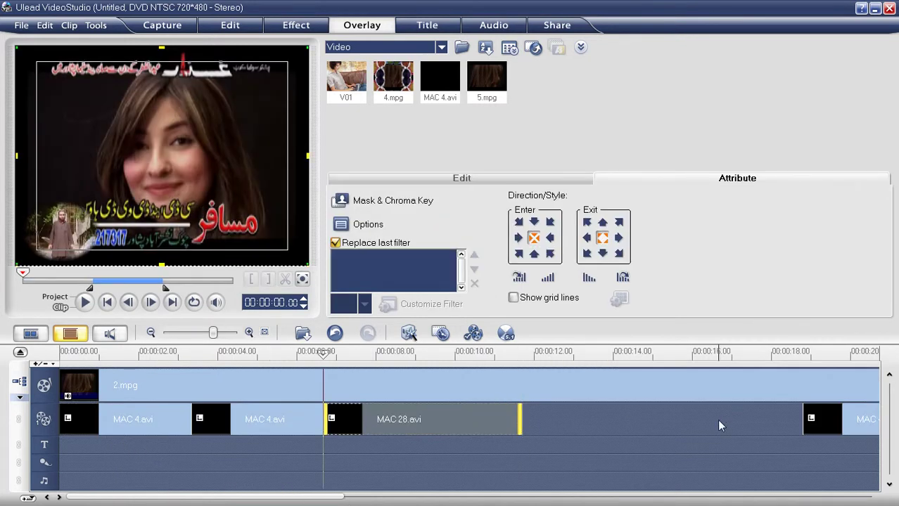
click(291, 412)
click(473, 413)
key(ctrl+z)
click(535, 420)
key(ctrl+y)
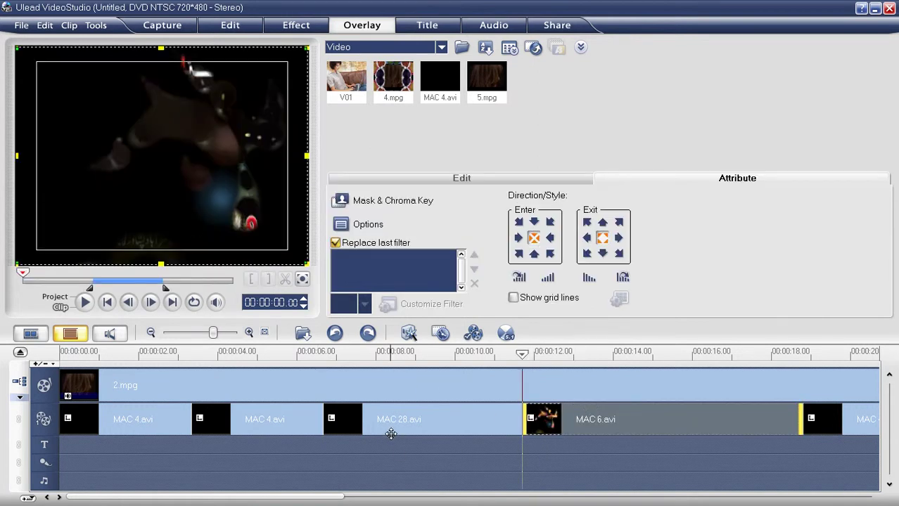